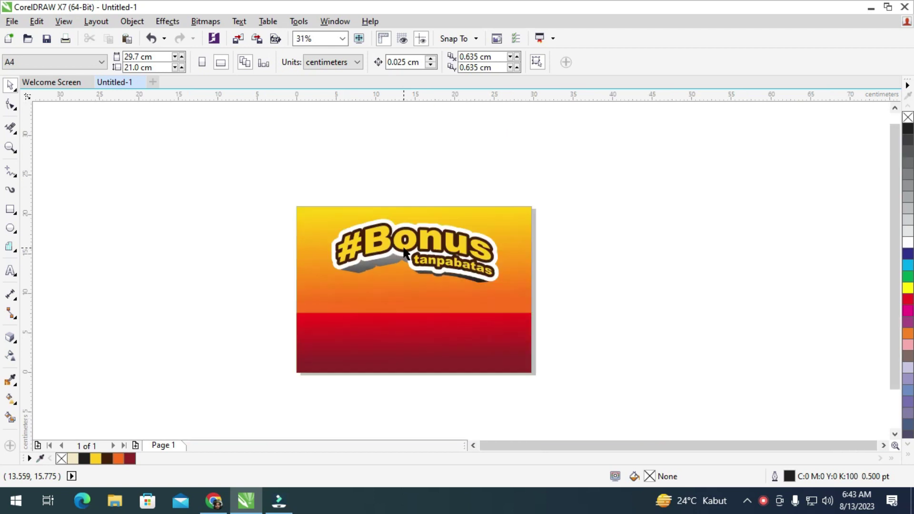
# Step: Examine the finished "#Bonus tanpabatas" lettering on the poster, including its outlines and extruded shadow
pyautogui.scroll(2, 397, 255)
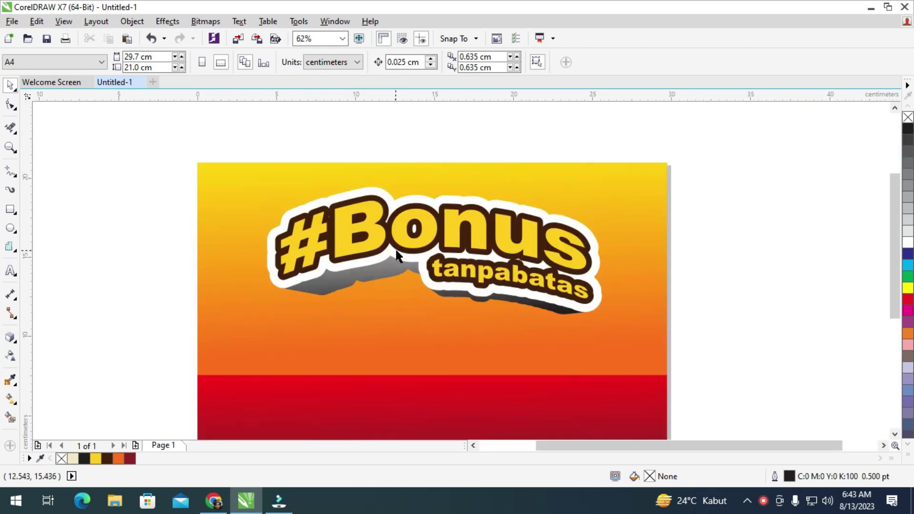
pyautogui.scroll(3, 400, 253)
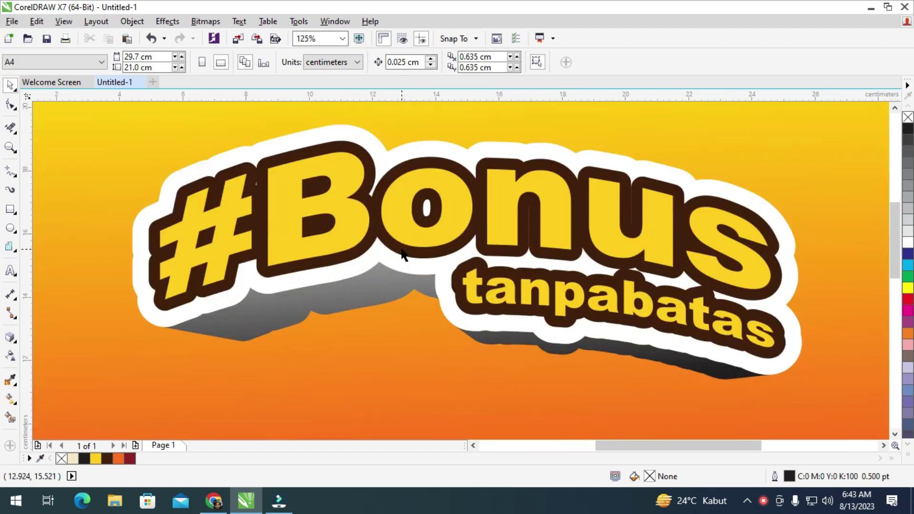
pyautogui.scroll(-3, 402, 254)
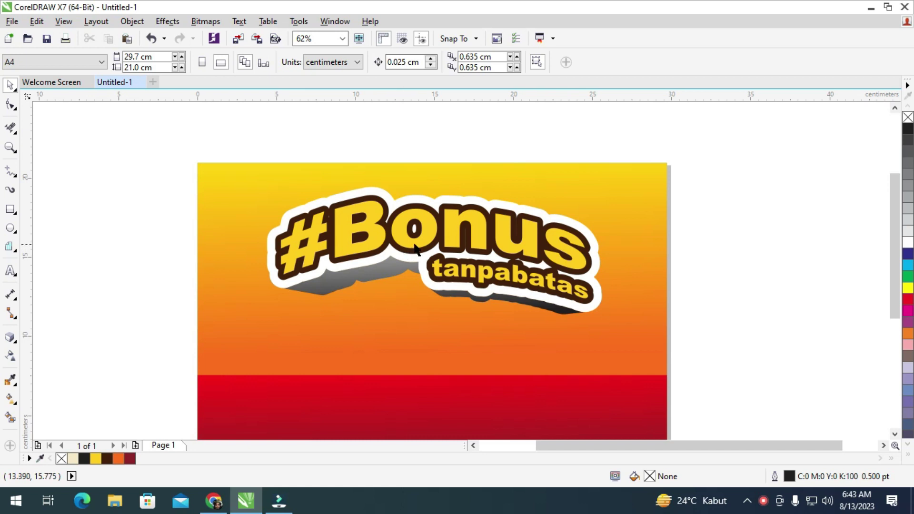
pyautogui.scroll(3, 445, 245)
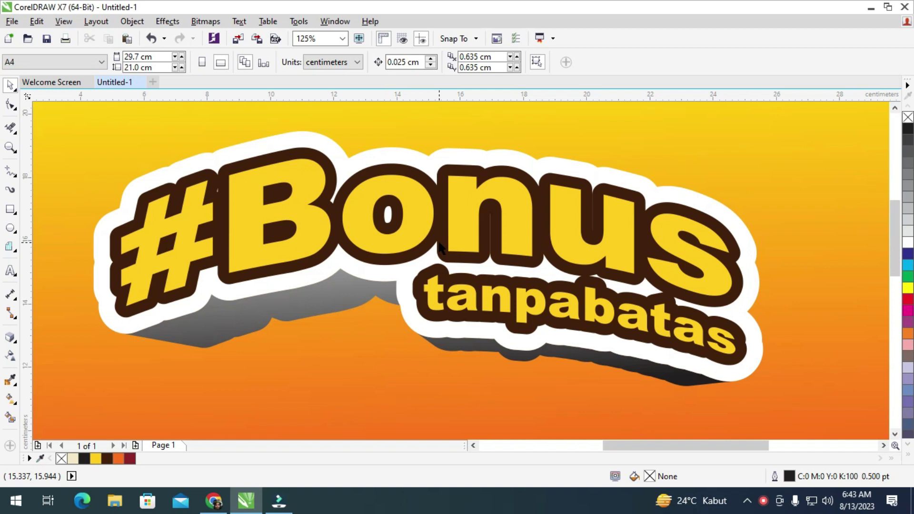
pyautogui.scroll(-3, 440, 246)
pyautogui.scroll(-1, 440, 247)
pyautogui.scroll(1, 434, 252)
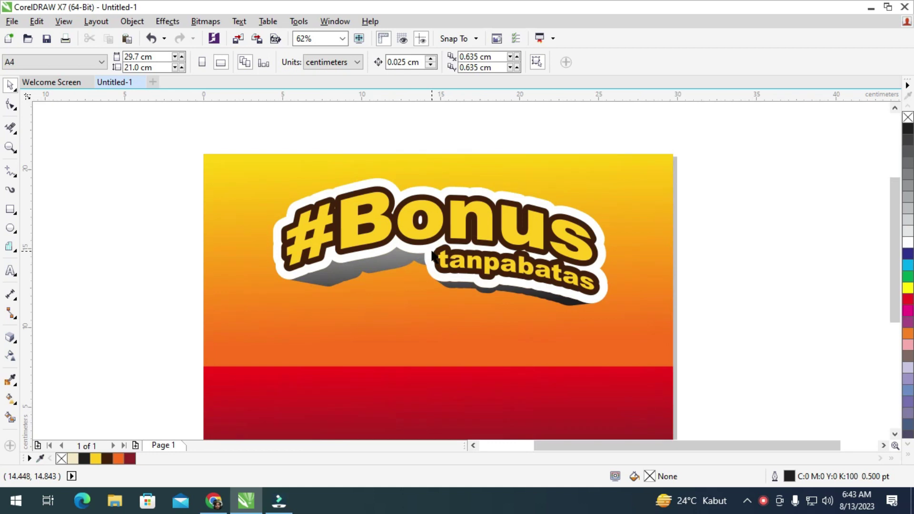
pyautogui.scroll(-1, 424, 252)
pyautogui.scroll(1, 414, 248)
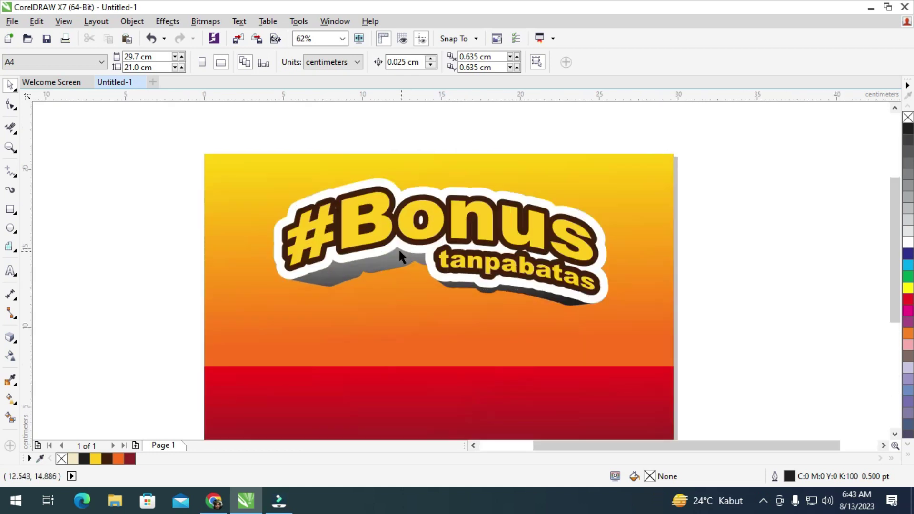
# Step: Add the artistic text "#Bonus" below the finished lettering and enlarge it to about 114 pt
pyautogui.click(10, 273)
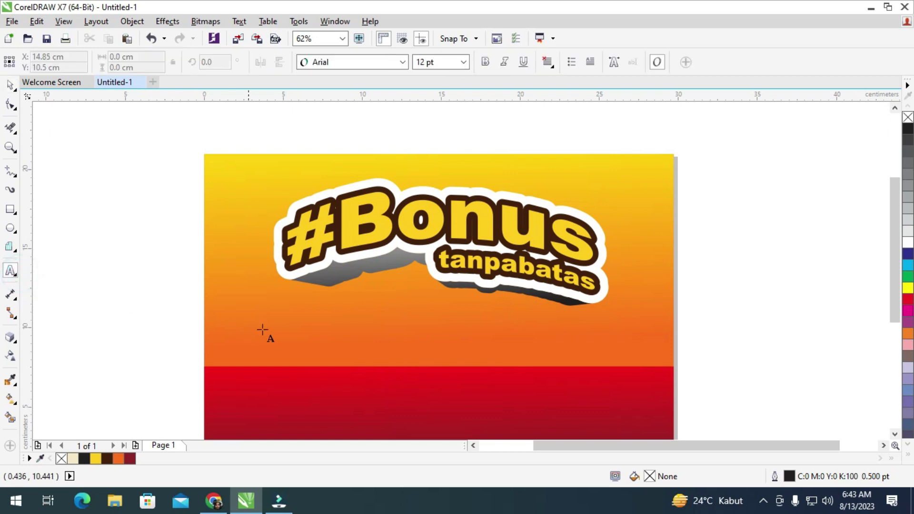
pyautogui.click(315, 338)
pyautogui.write('#')
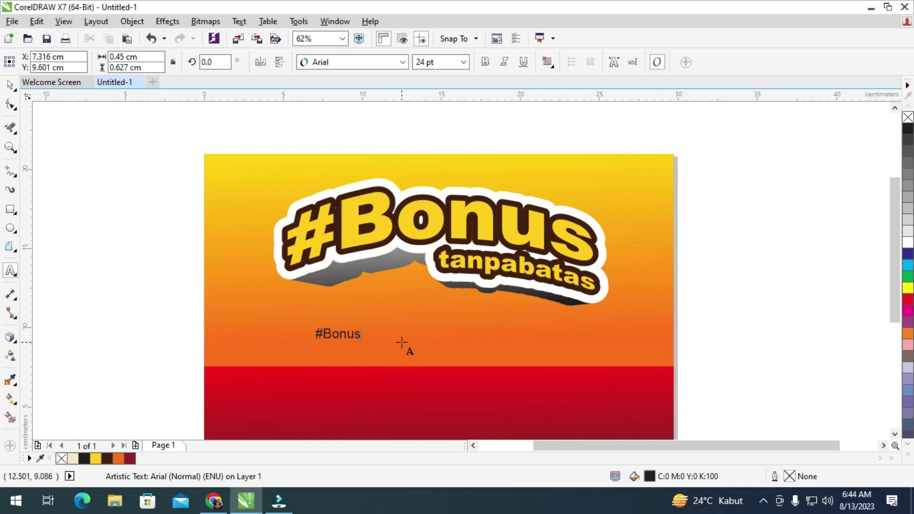
pyautogui.write('Bonus')
pyautogui.press('Escape')
pyautogui.moveTo(367, 345); pyautogui.dragTo(532, 380)
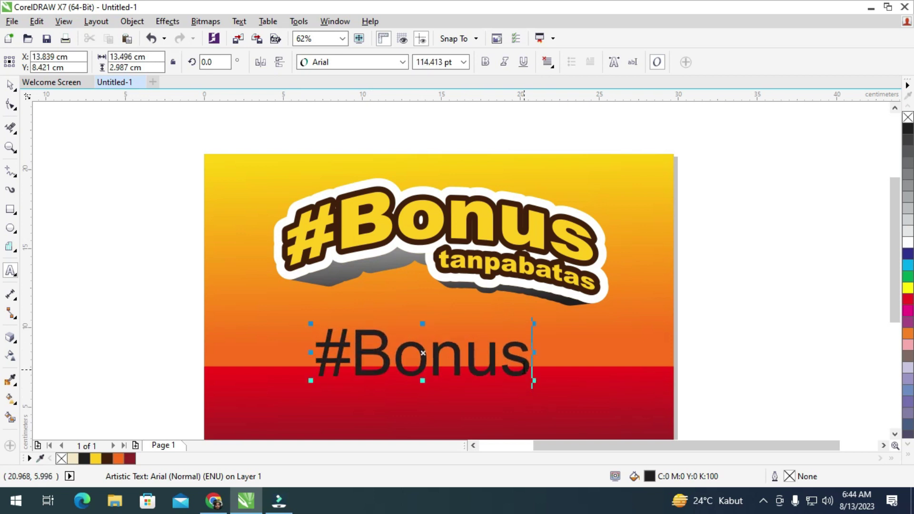
# Step: Add "tanpabatas" as a second line of the new text
pyautogui.press('Return')
pyautogui.write('t')
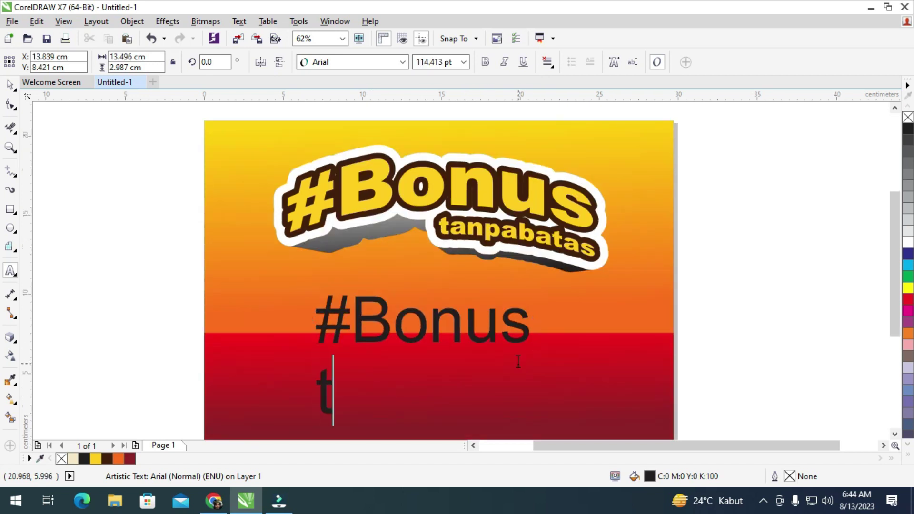
pyautogui.write('anpabatas')
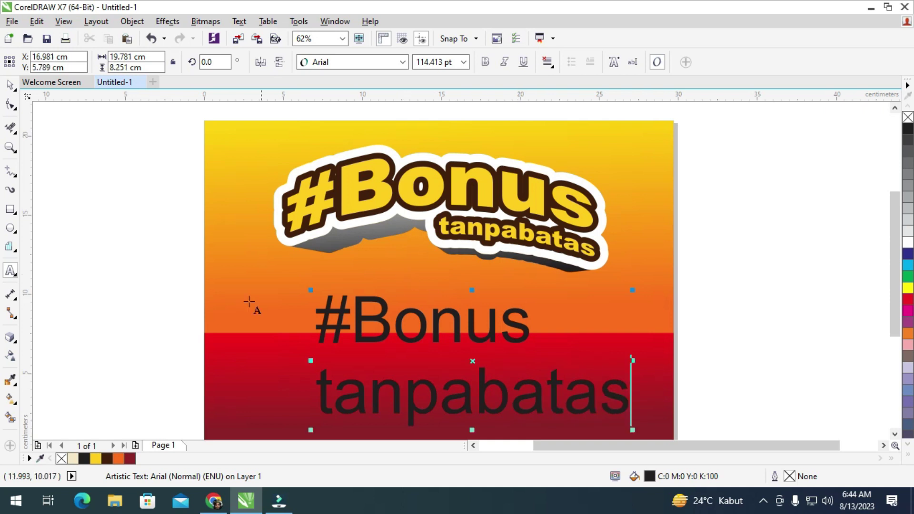
pyautogui.click(10, 85)
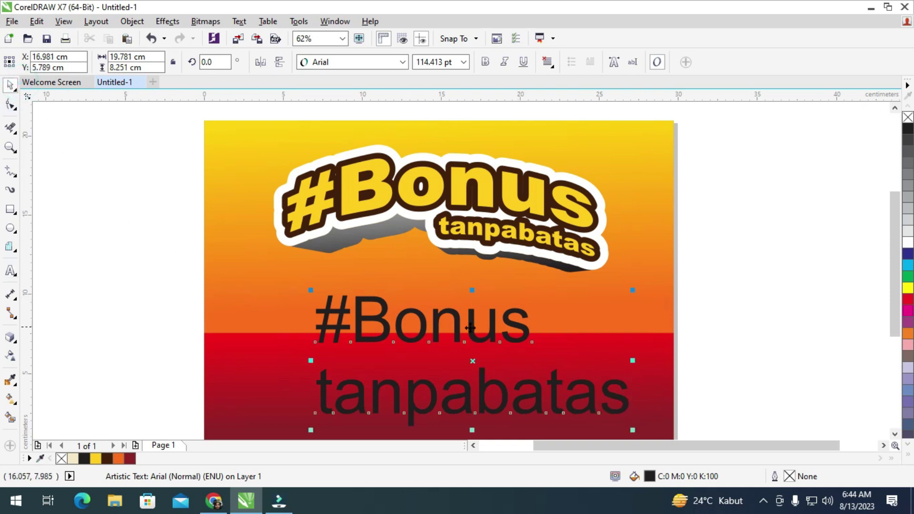
# Step: Set the font size of the "#Bonus" line in the new text to 150 pt
pyautogui.click(520, 326)
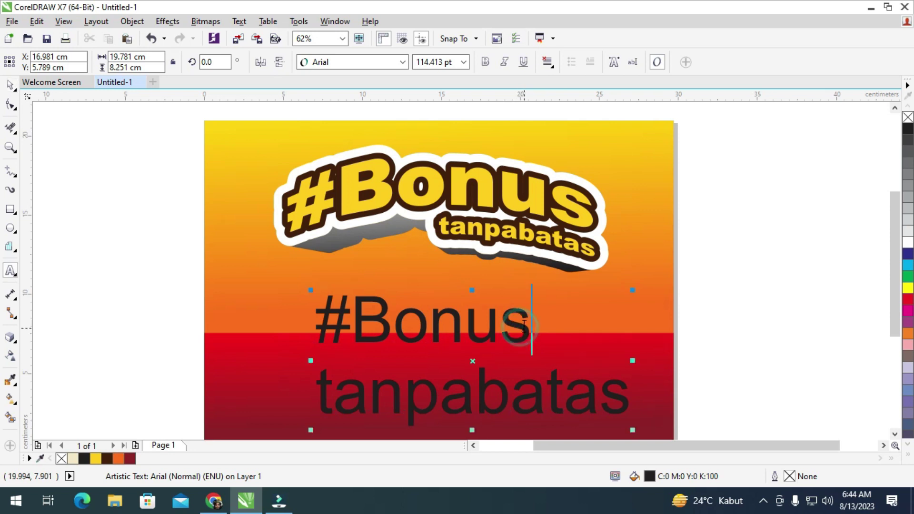
pyautogui.moveTo(531, 326); pyautogui.dragTo(307, 326)
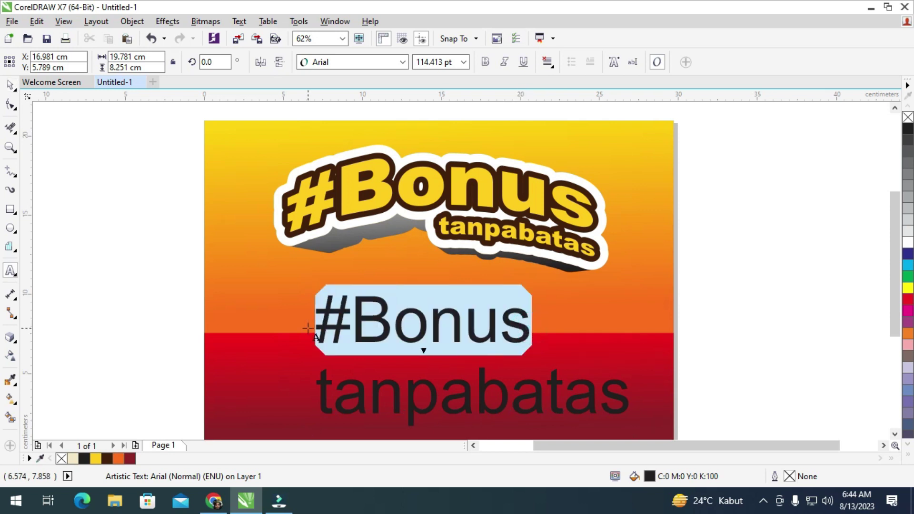
pyautogui.click(402, 62)
pyautogui.moveTo(383, 79)
pyautogui.click(552, 143)
pyautogui.click(463, 62)
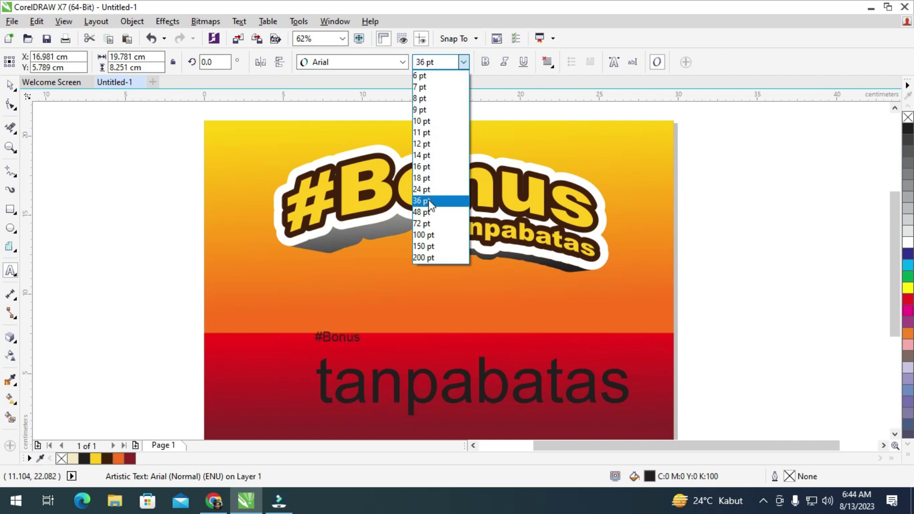
pyautogui.click(430, 250)
# Step: Set the font size of the "tanpabatas" line in the new text to 48 pt
pyautogui.scroll(-2, 440, 250)
pyautogui.scroll(2, 491, 320)
pyautogui.moveTo(569, 331); pyautogui.dragTo(267, 304)
pyautogui.moveTo(267, 270); pyautogui.dragTo(266, 270)
pyautogui.click(463, 63)
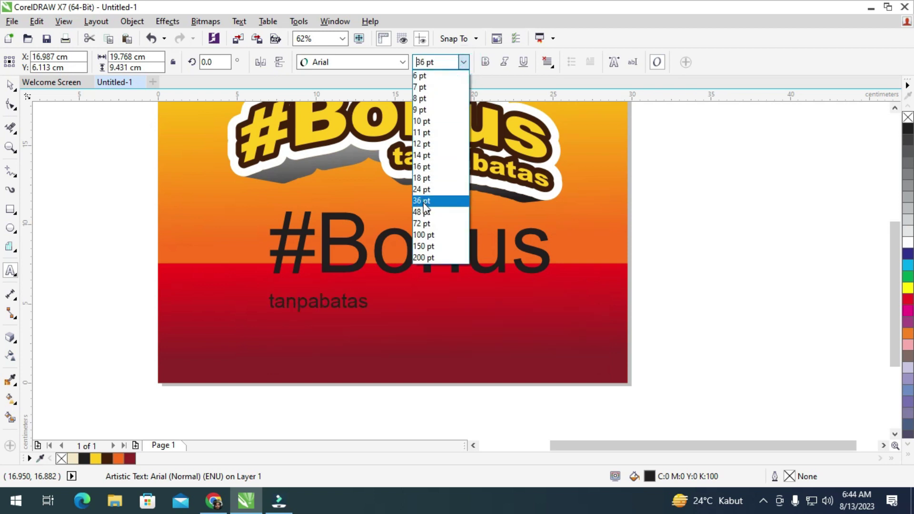
pyautogui.press('Up')
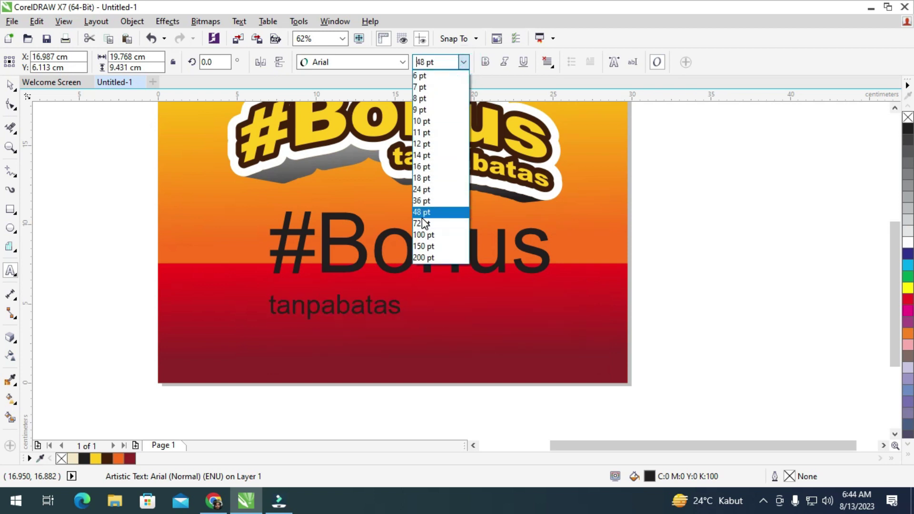
pyautogui.press('Return')
# Step: Right-align the "tanpabatas" line under "#Bonus"
pyautogui.scroll(3, 351, 332)
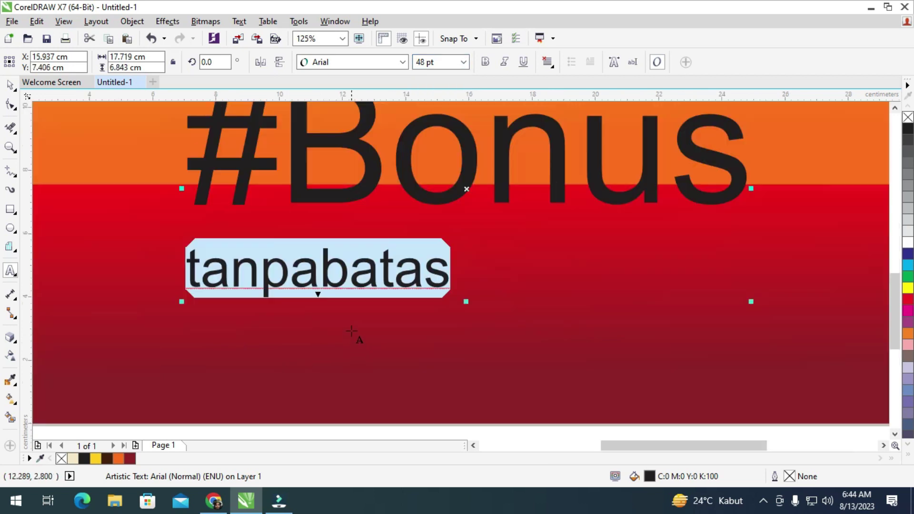
pyautogui.click(548, 62)
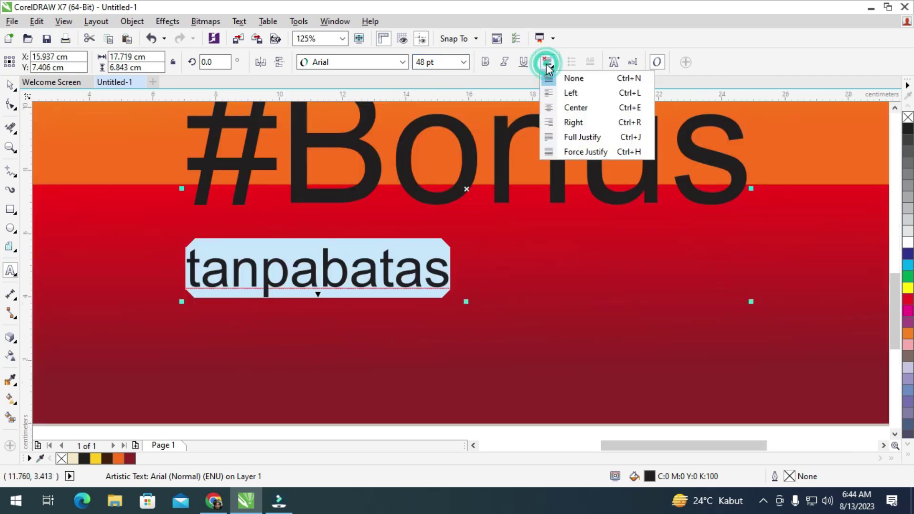
pyautogui.click(559, 96)
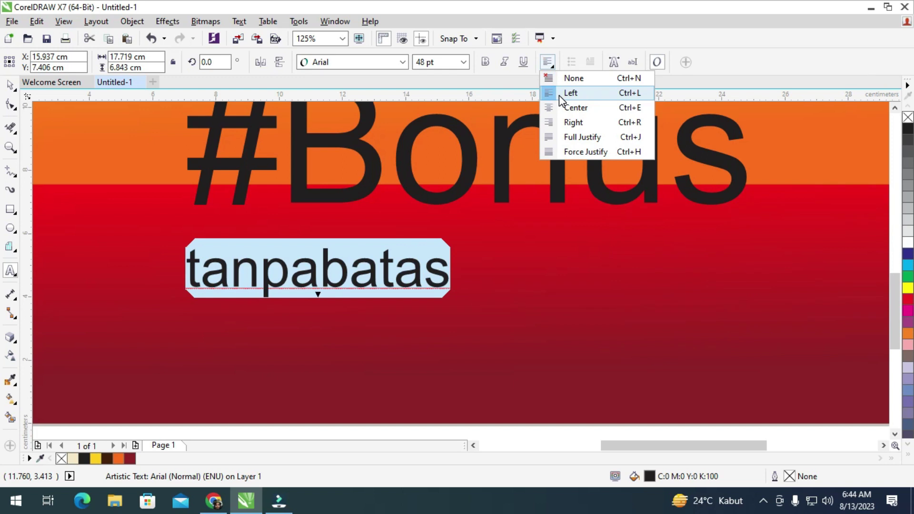
pyautogui.click(566, 123)
pyautogui.scroll(-2, 417, 246)
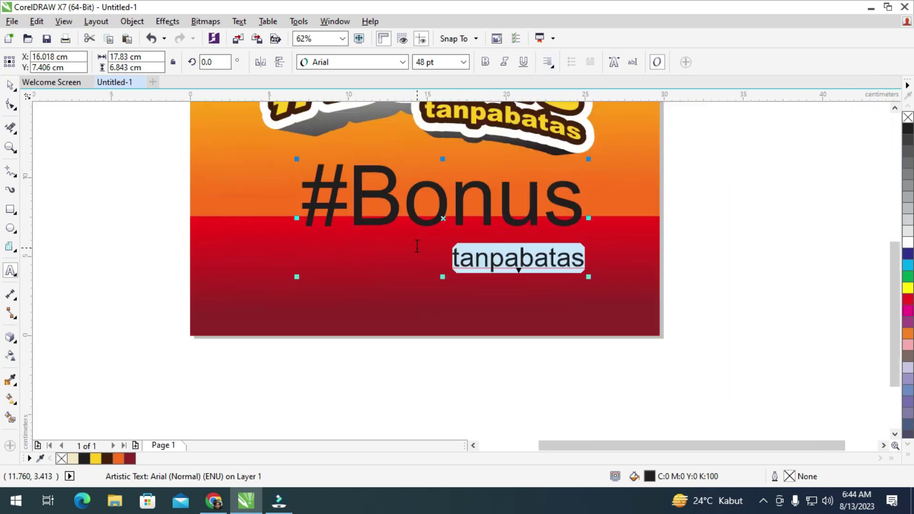
# Step: Reduce the line spacing so "tanpabatas" sits close beneath "#Bonus"
pyautogui.click(10, 103)
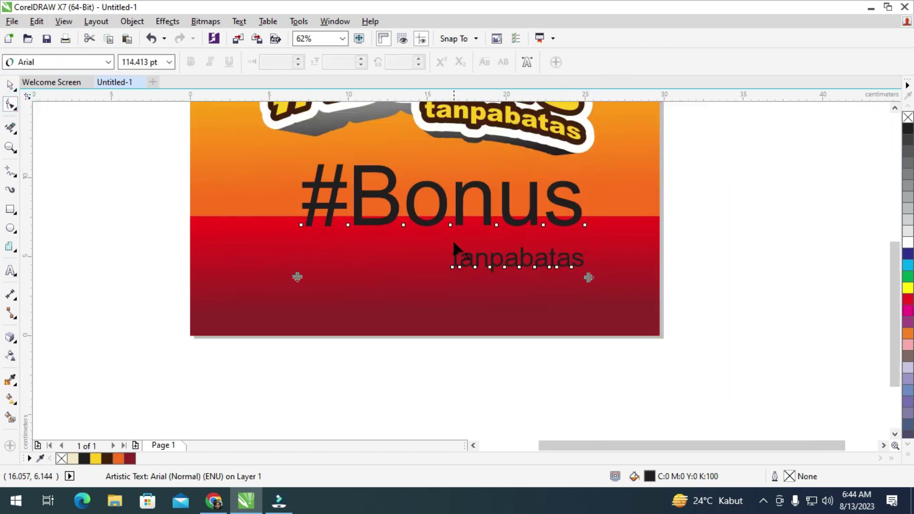
pyautogui.scroll(2, 534, 247)
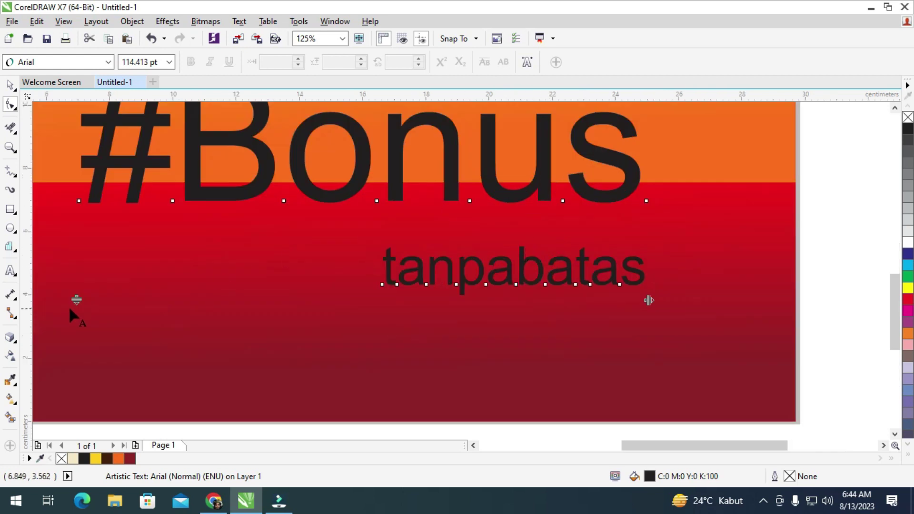
pyautogui.moveTo(76, 300); pyautogui.dragTo(98, 229)
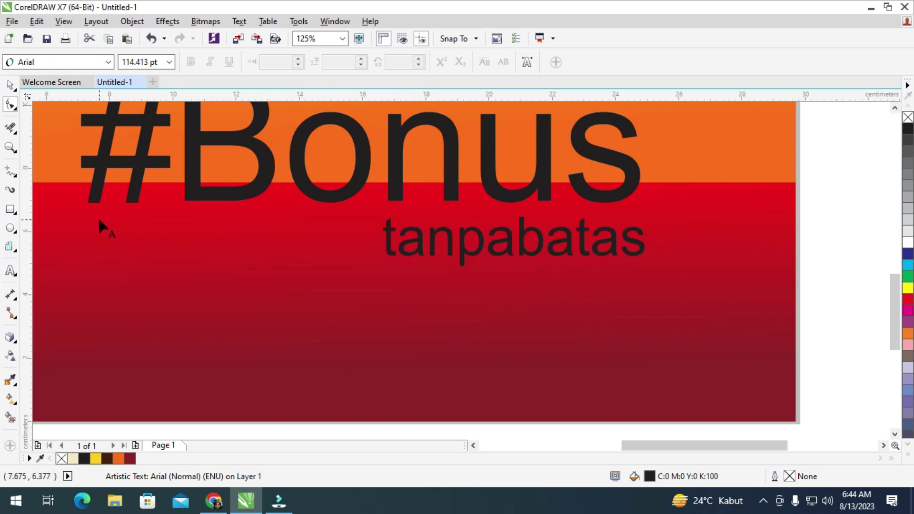
pyautogui.scroll(-2, 420, 236)
pyautogui.scroll(-1, 421, 236)
pyautogui.scroll(1, 409, 228)
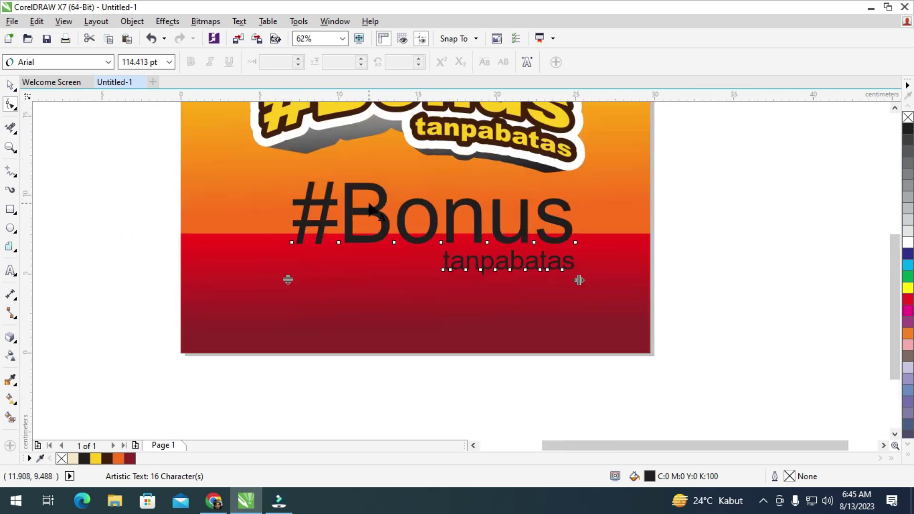
# Step: Draw an ellipse about 17.1 × 10.5 cm and place it over the new text
pyautogui.scroll(-1, 480, 264)
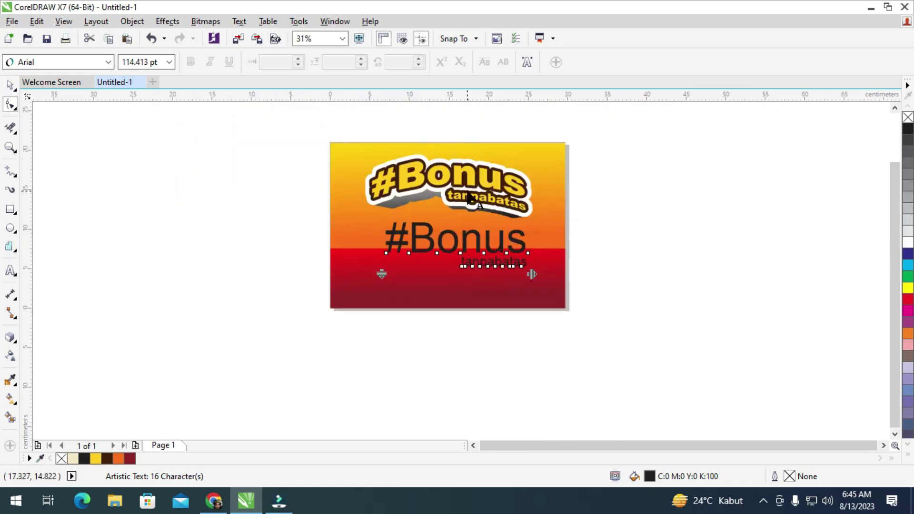
pyautogui.scroll(1, 468, 193)
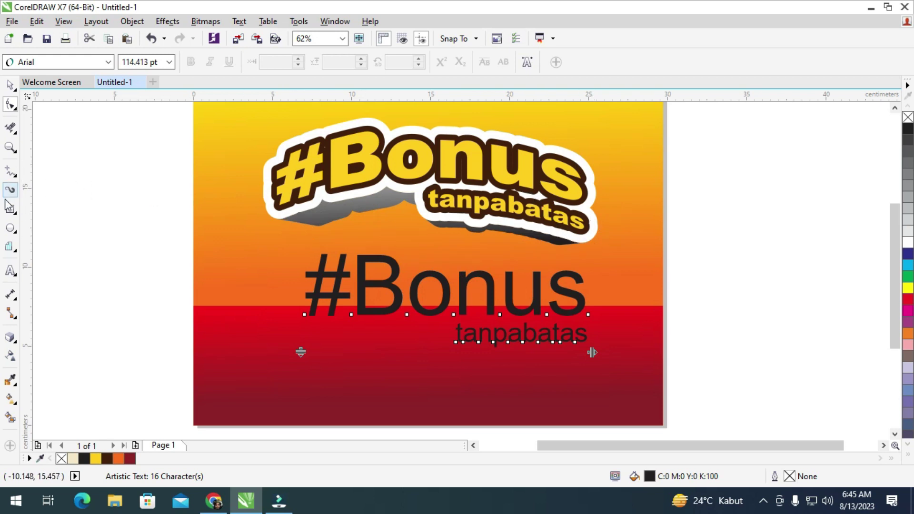
pyautogui.click(10, 230)
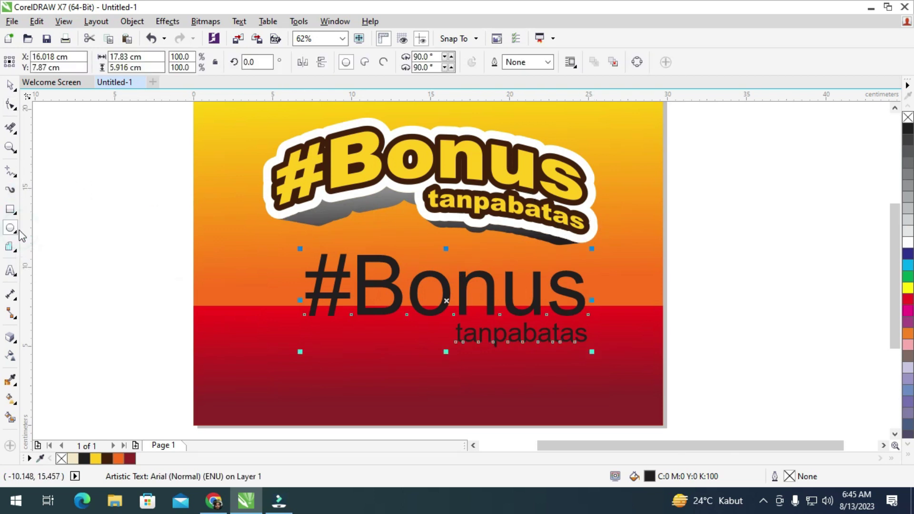
pyautogui.moveTo(112, 211); pyautogui.dragTo(383, 379)
pyautogui.click(10, 85)
pyautogui.moveTo(230, 239); pyautogui.dragTo(405, 226)
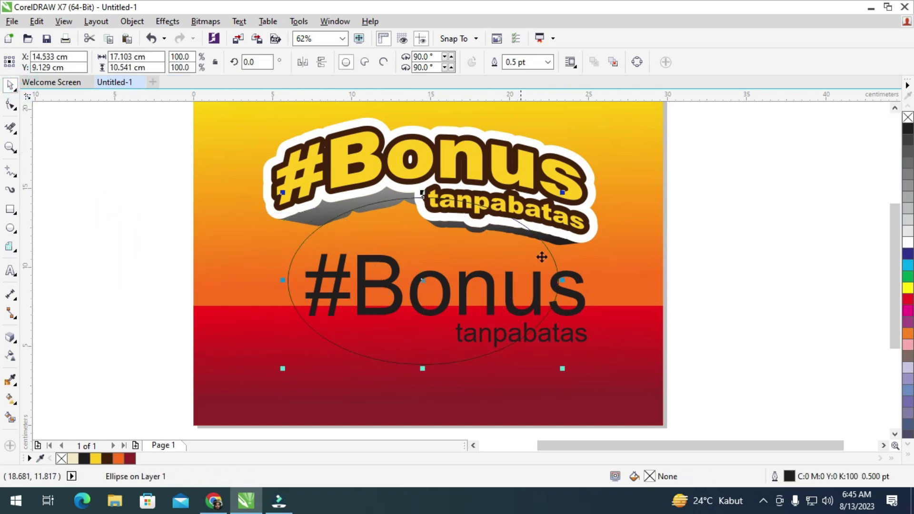
# Step: Enlarge the ellipse to about 25.4 × 12.4 cm, positioned around the new text
pyautogui.moveTo(563, 192); pyautogui.dragTo(644, 164)
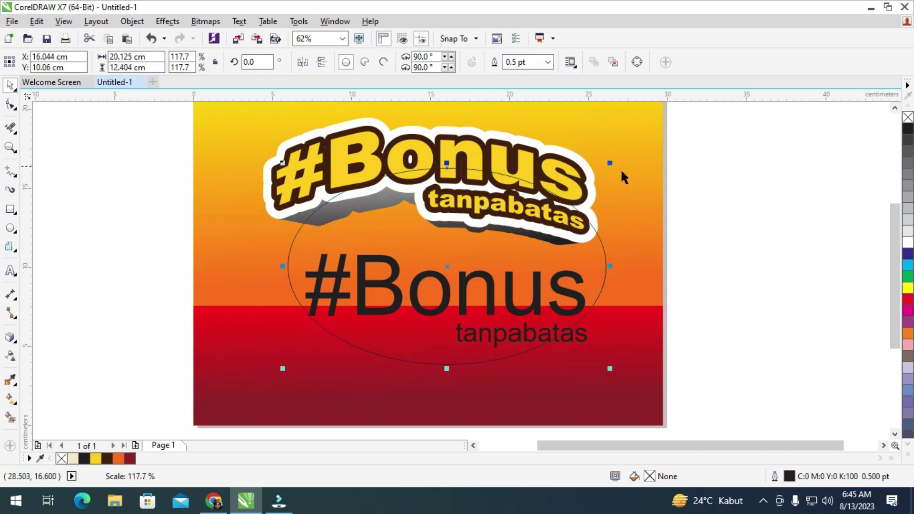
pyautogui.moveTo(425, 257); pyautogui.dragTo(388, 269)
pyautogui.moveTo(573, 276); pyautogui.dragTo(633, 276)
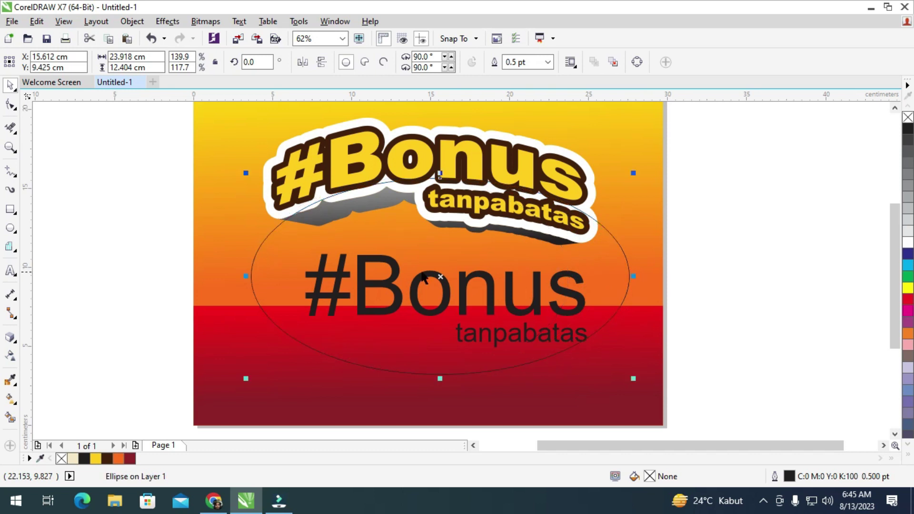
pyautogui.moveTo(246, 278); pyautogui.dragTo(220, 276)
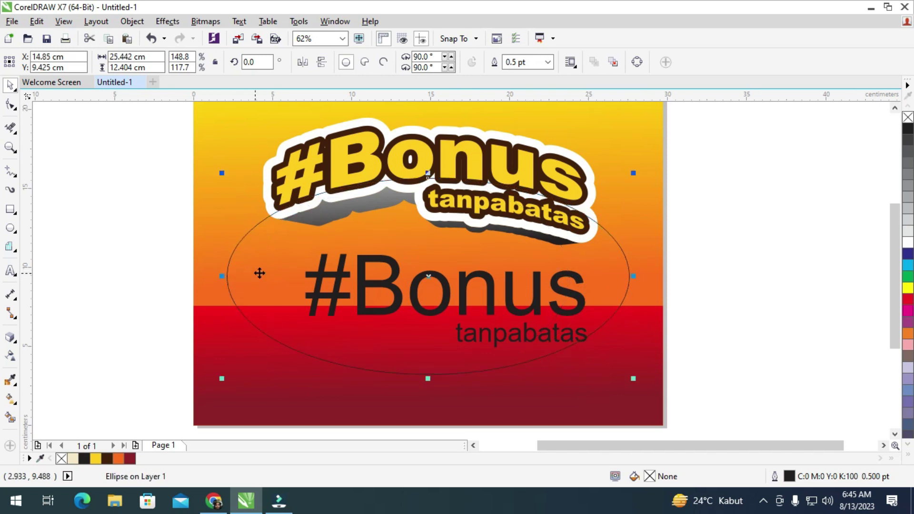
# Step: Move the ellipse off the page to the empty area just right of the poster
pyautogui.scroll(-2, 369, 221)
pyautogui.moveTo(310, 249); pyautogui.dragTo(552, 256)
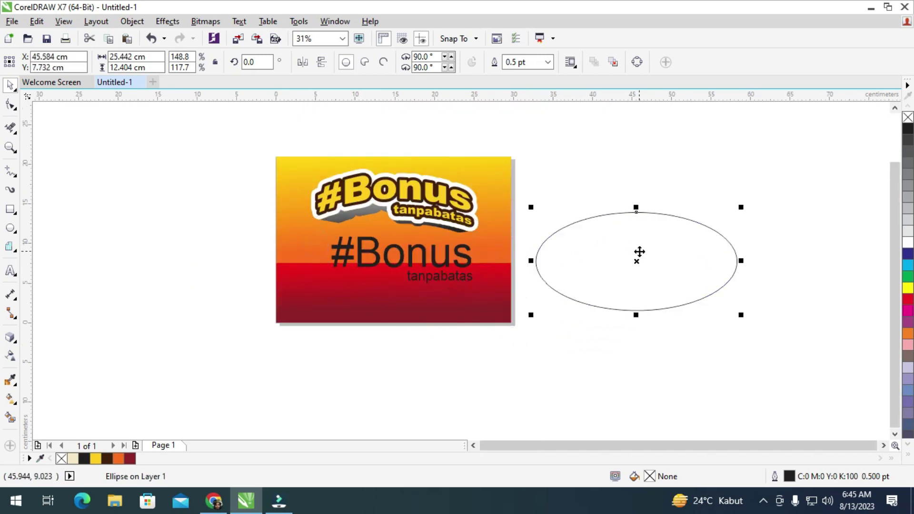
pyautogui.scroll(2, 632, 252)
pyautogui.scroll(-2, 553, 259)
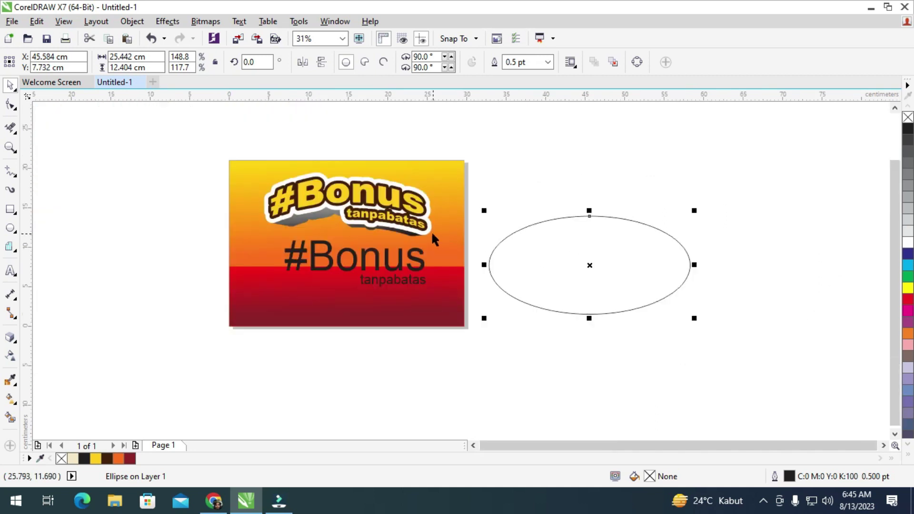
pyautogui.click(365, 193)
pyautogui.moveTo(571, 241); pyautogui.dragTo(547, 242)
pyautogui.scroll(2, 405, 259)
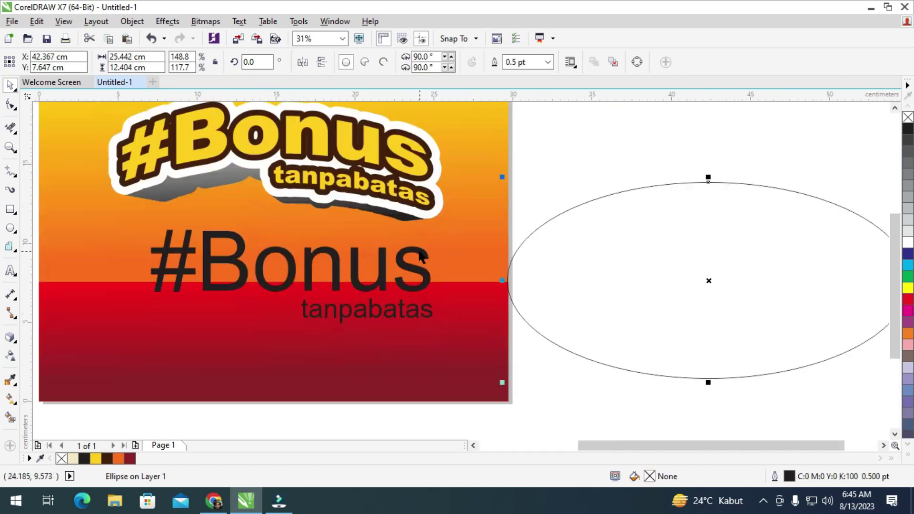
# Step: Change the font of the new "#Bonus tanpabatas" text to Arial Black
pyautogui.click(406, 259)
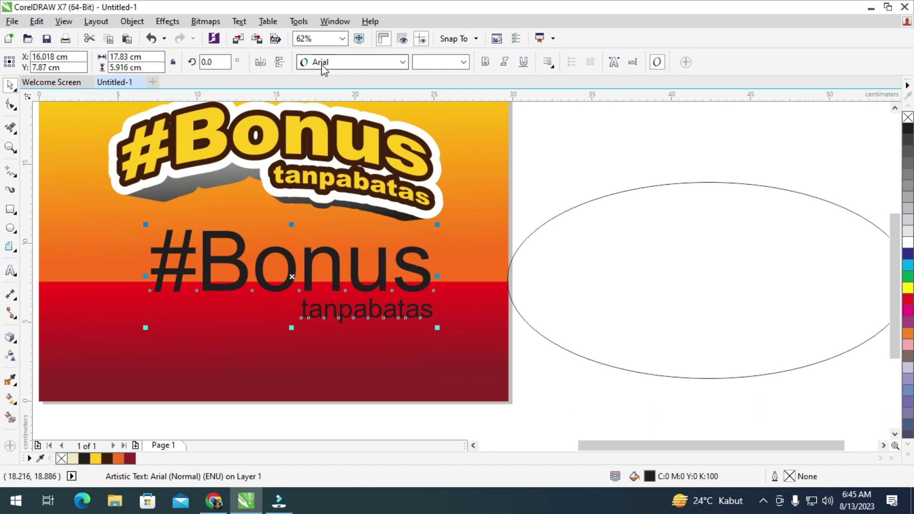
pyautogui.click(336, 62)
pyautogui.click(325, 95)
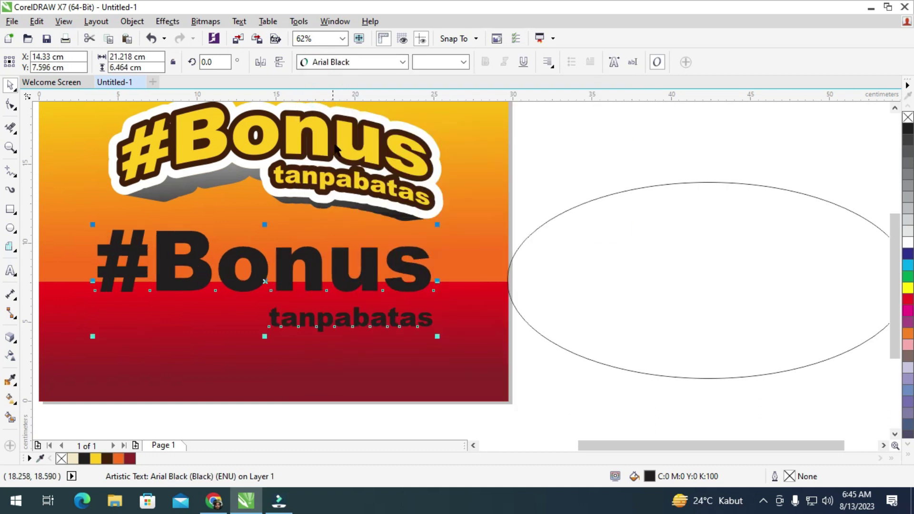
pyautogui.scroll(-2, 360, 196)
pyautogui.scroll(2, 331, 214)
pyautogui.scroll(-2, 292, 226)
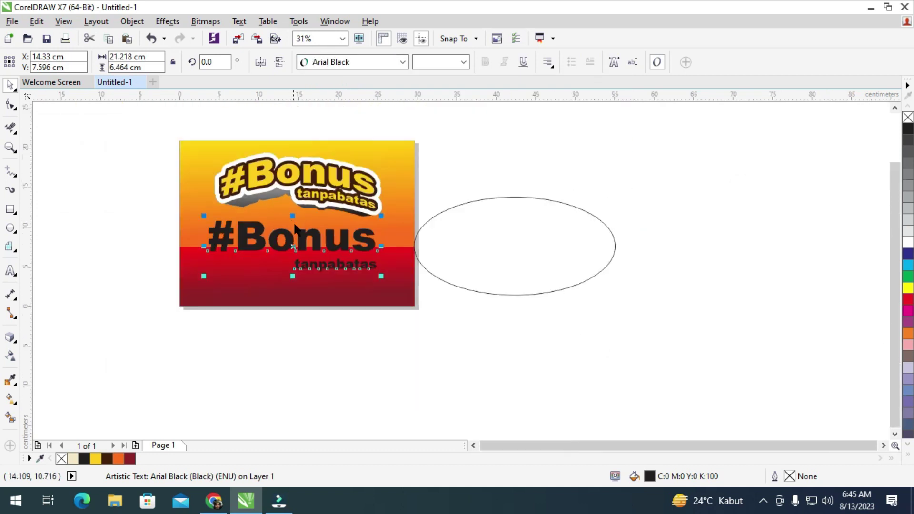
pyautogui.scroll(2, 283, 264)
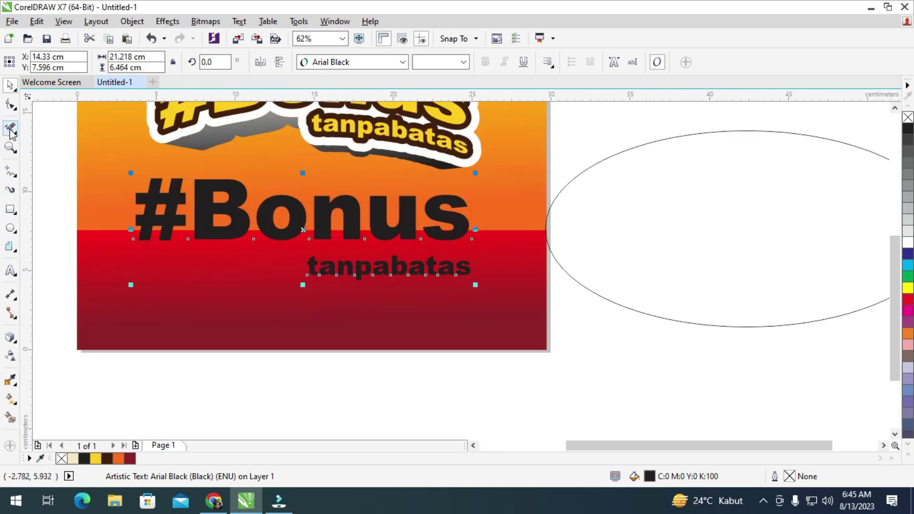
# Step: Tighten the line spacing of the Arial Black text so "tanpabatas" sits closer to "#Bonus"
pyautogui.click(10, 104)
pyautogui.scroll(2, 129, 283)
pyautogui.click(136, 288)
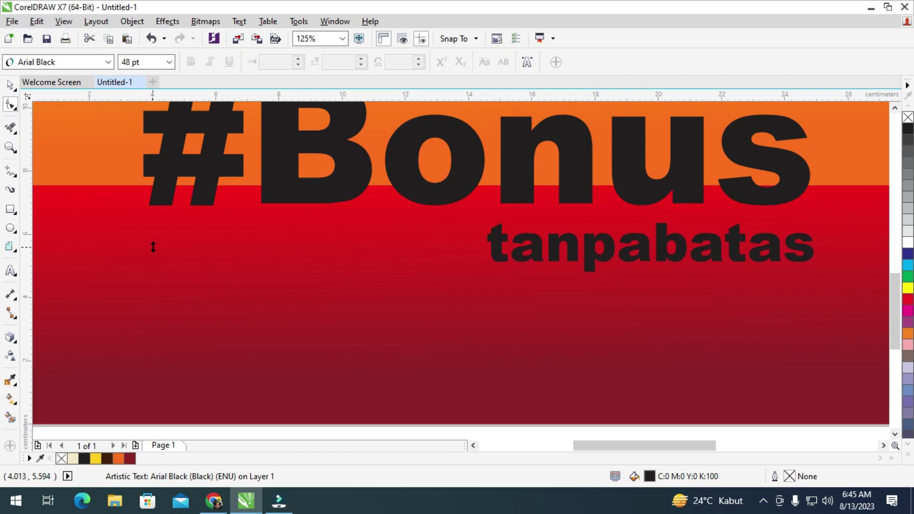
pyautogui.scroll(-2, 95, 270)
pyautogui.press('space')
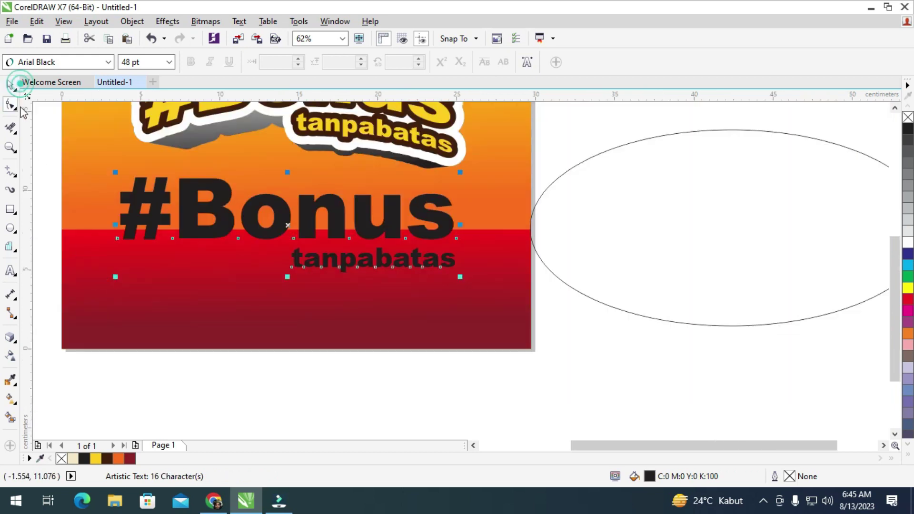
pyautogui.scroll(-2, 135, 251)
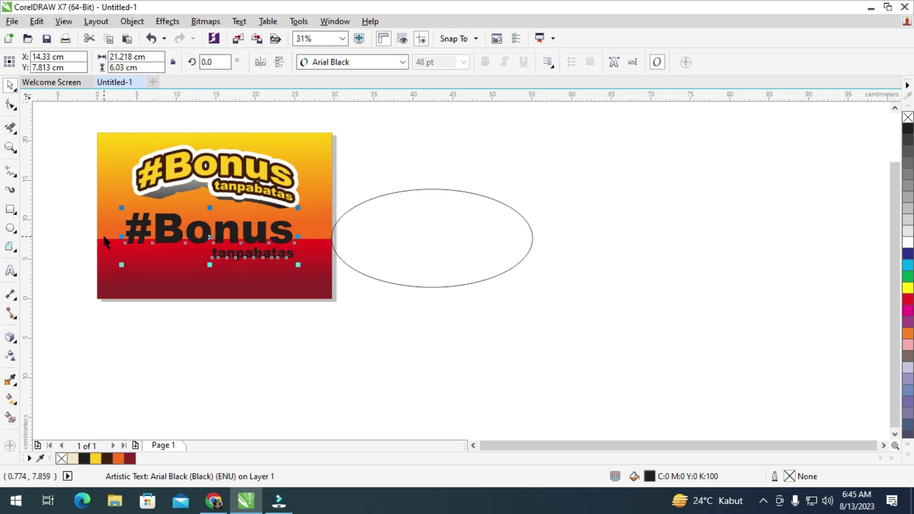
pyautogui.scroll(2, 106, 238)
pyautogui.scroll(-2, 313, 251)
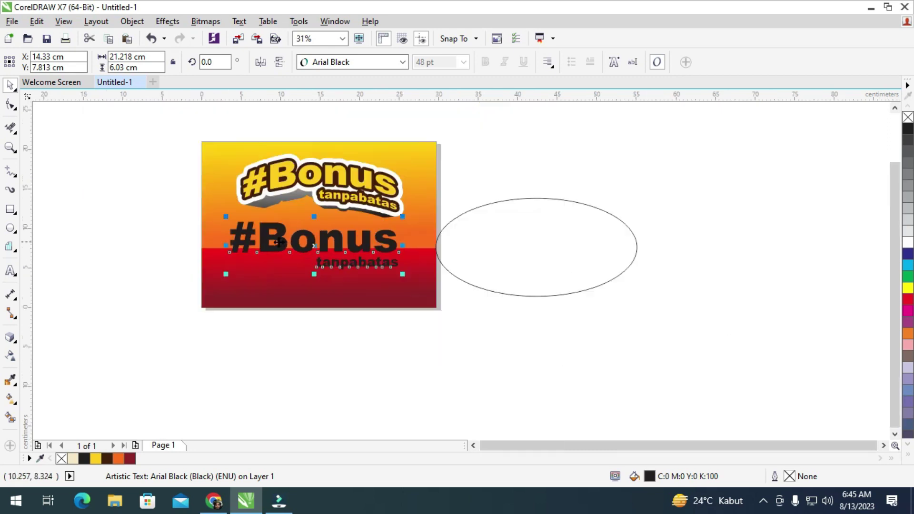
pyautogui.click(17, 345)
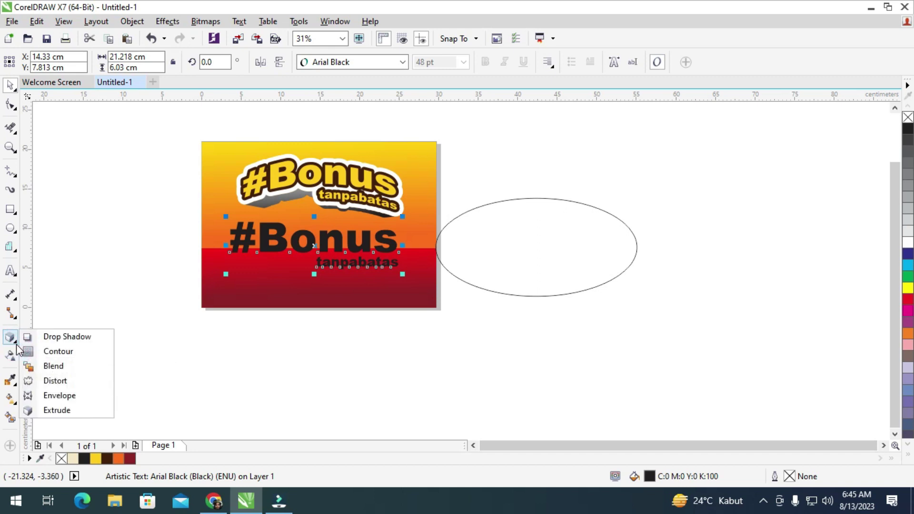
pyautogui.click(67, 399)
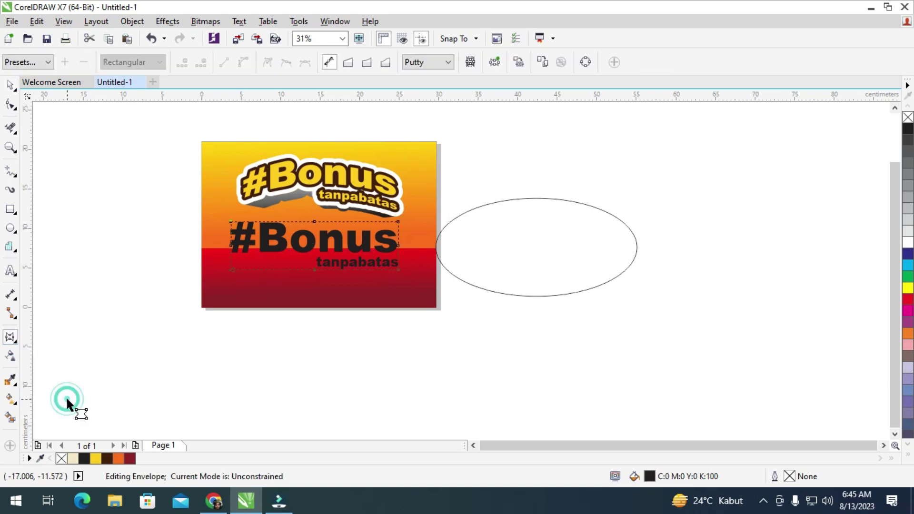
pyautogui.click(369, 63)
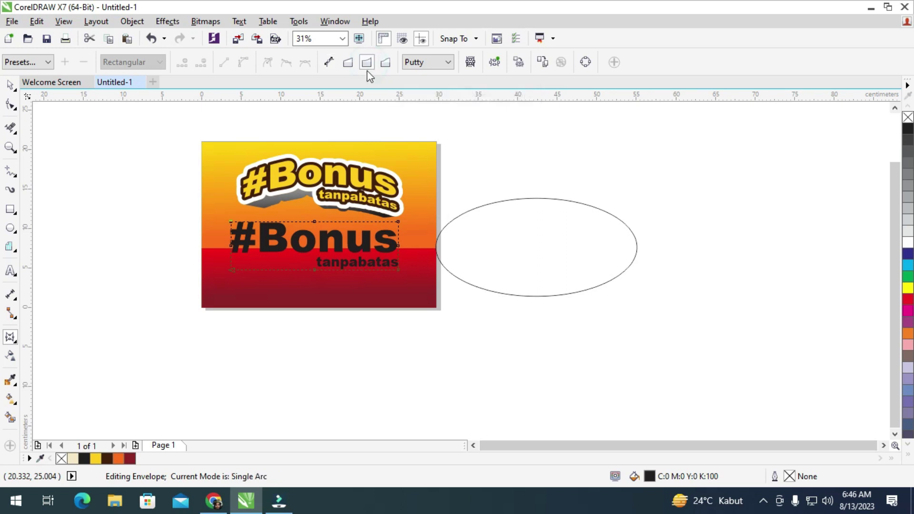
# Step: Move the new text off the page onto the ellipse's upper edge and arch it with a single-arc envelope following the ellipse
pyautogui.click(10, 84)
pyautogui.moveTo(351, 238); pyautogui.dragTo(569, 182)
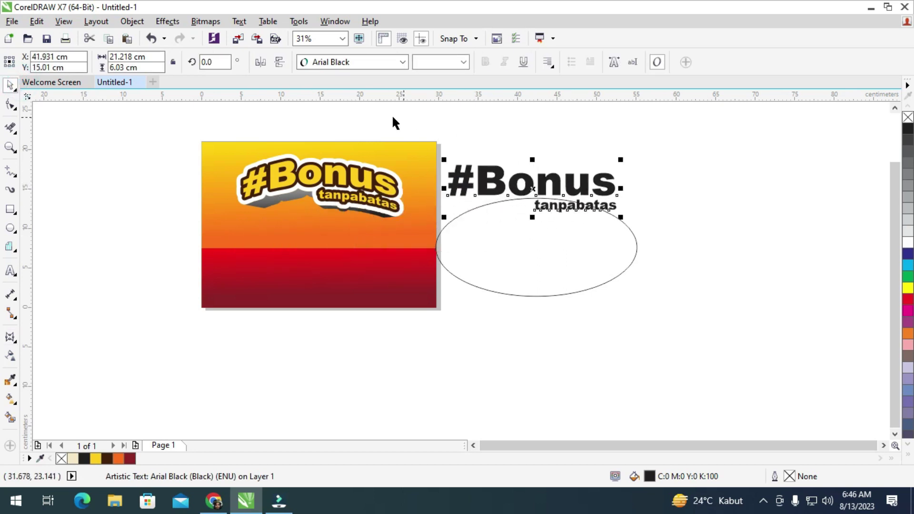
pyautogui.click(15, 338)
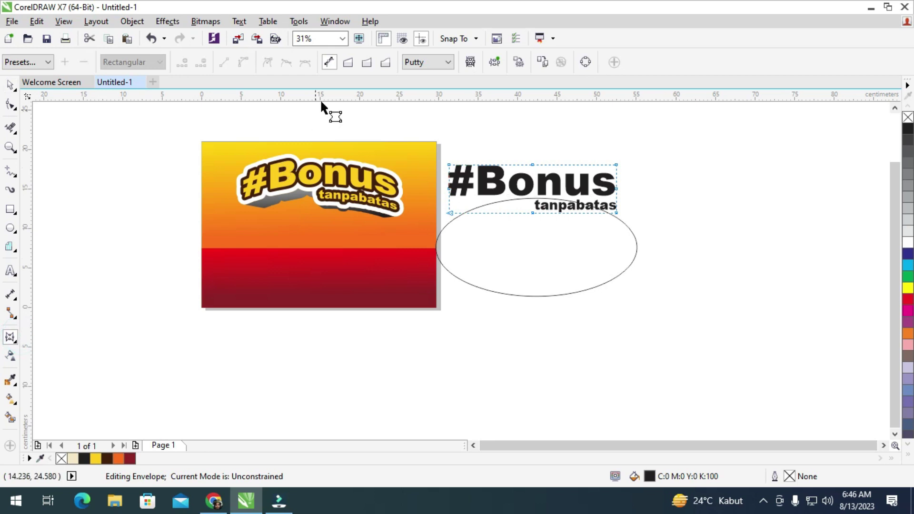
pyautogui.click(367, 64)
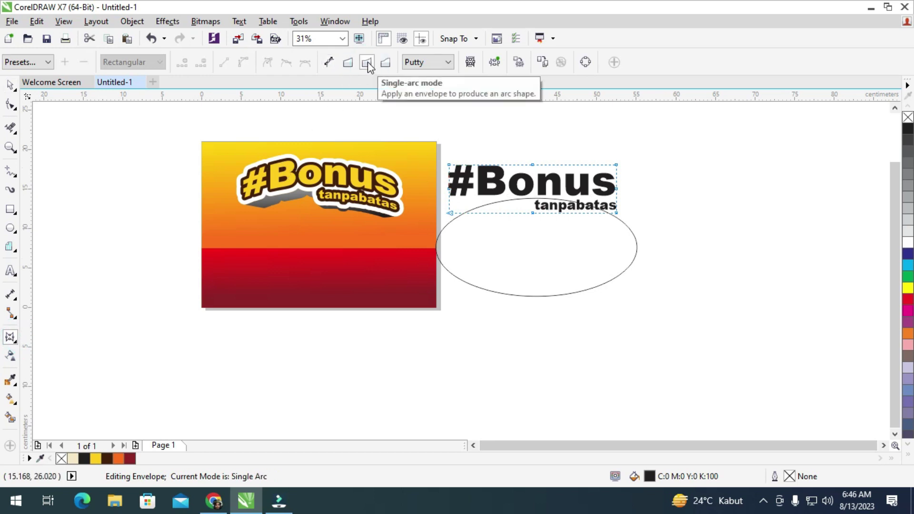
pyautogui.scroll(2, 566, 210)
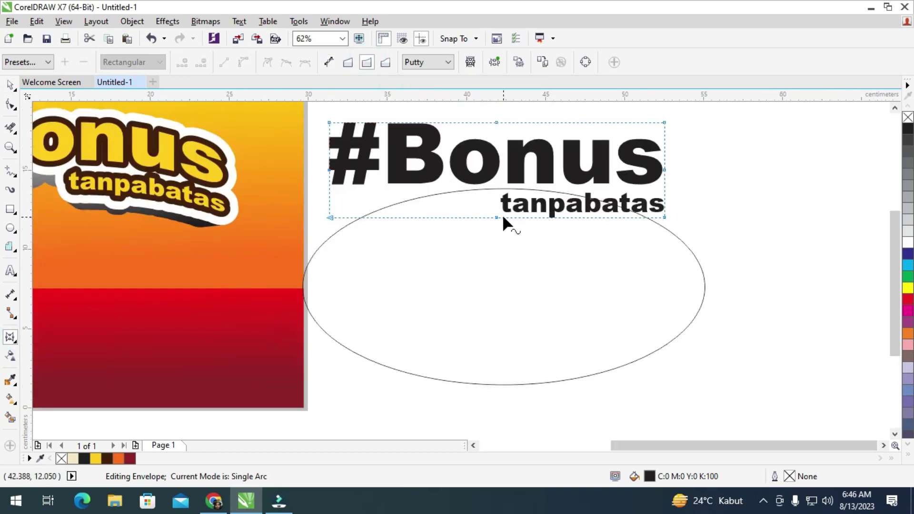
pyautogui.moveTo(497, 218); pyautogui.dragTo(498, 193)
pyautogui.moveTo(496, 121)
pyautogui.mouseDown()
pyautogui.moveTo(493, 106)
pyautogui.moveTo(490, 131)
pyautogui.mouseUp()
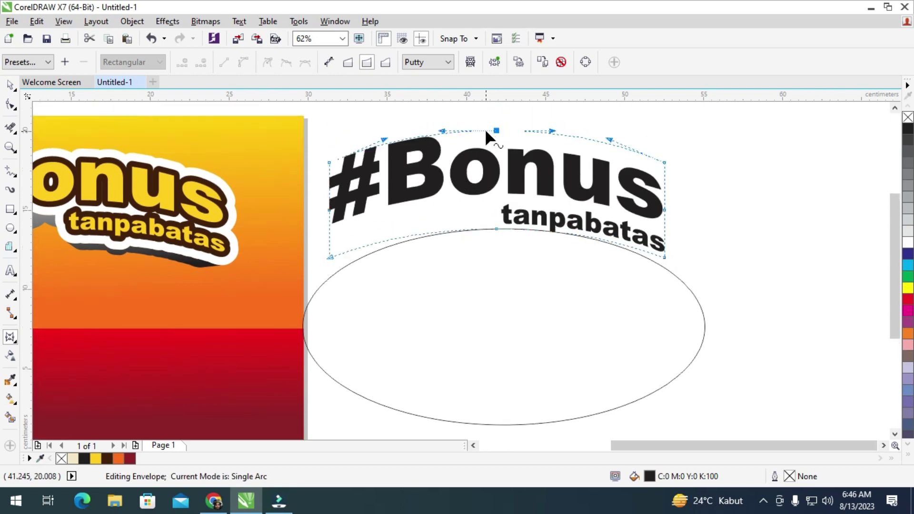
# Step: Shift the arched text slightly down and refine its envelope by lowering the upper-right corner and raising the middle of the upper edge
pyautogui.click(9, 85)
pyautogui.moveTo(512, 163); pyautogui.dragTo(522, 194)
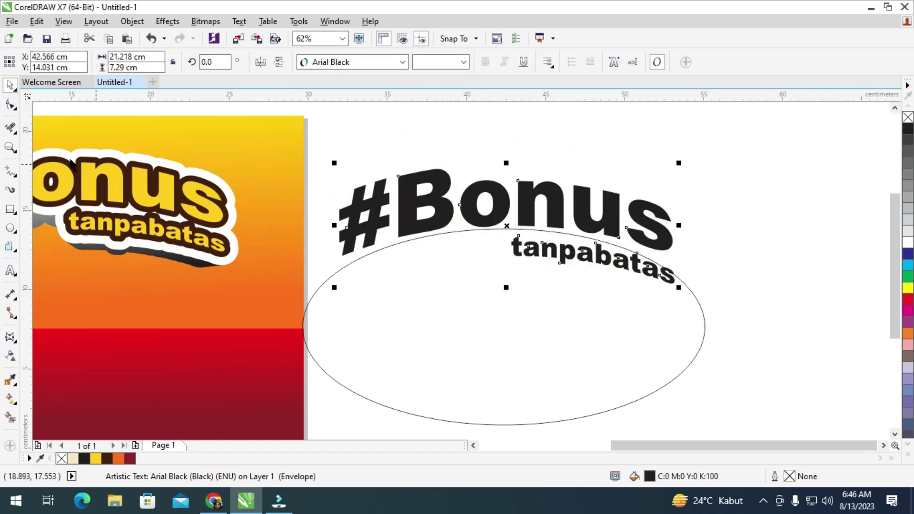
pyautogui.click(11, 340)
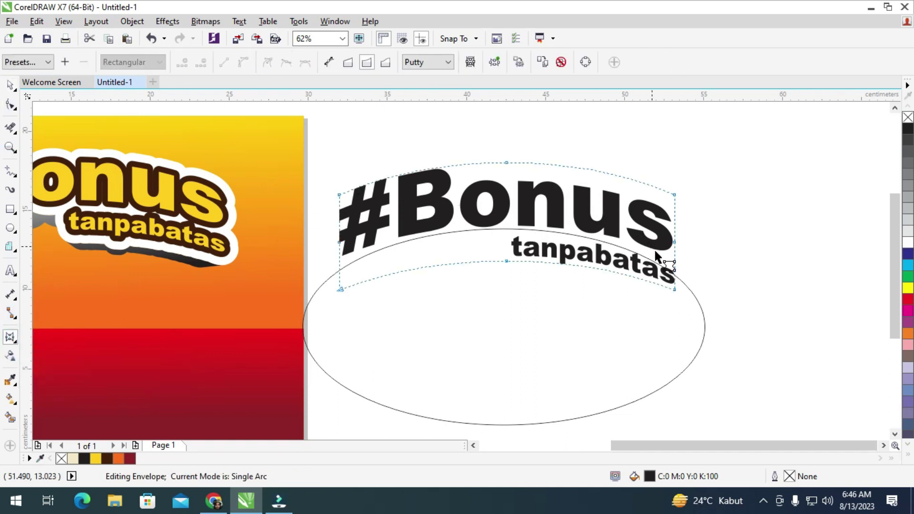
pyautogui.moveTo(674, 194); pyautogui.dragTo(673, 204)
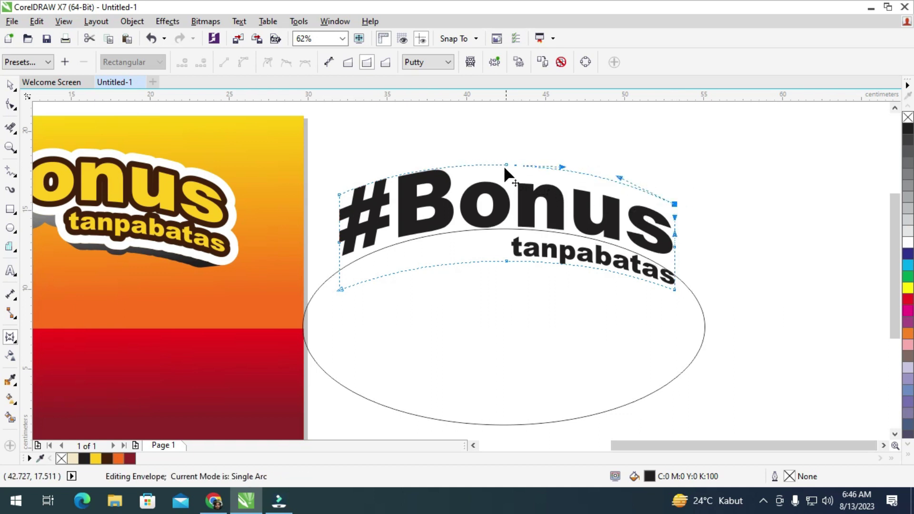
pyautogui.moveTo(505, 166); pyautogui.dragTo(506, 161)
pyautogui.moveTo(674, 204); pyautogui.dragTo(674, 208)
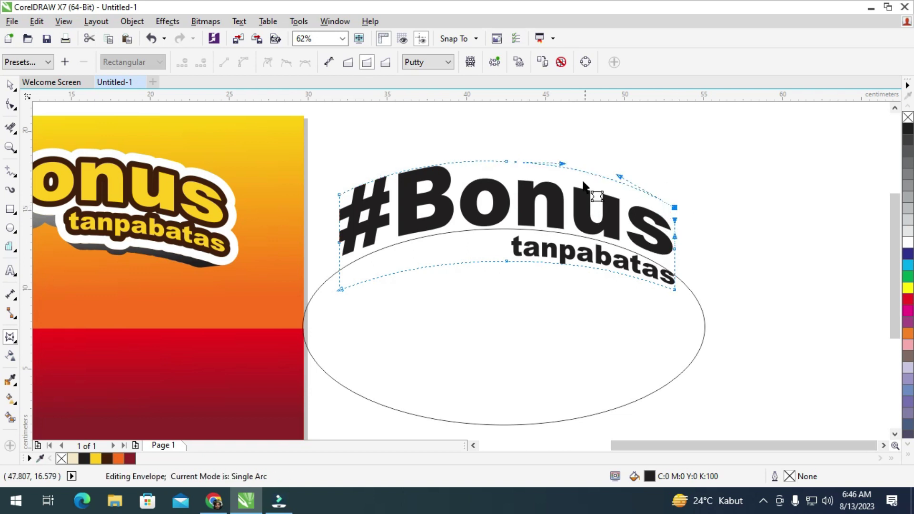
pyautogui.scroll(-1, 435, 193)
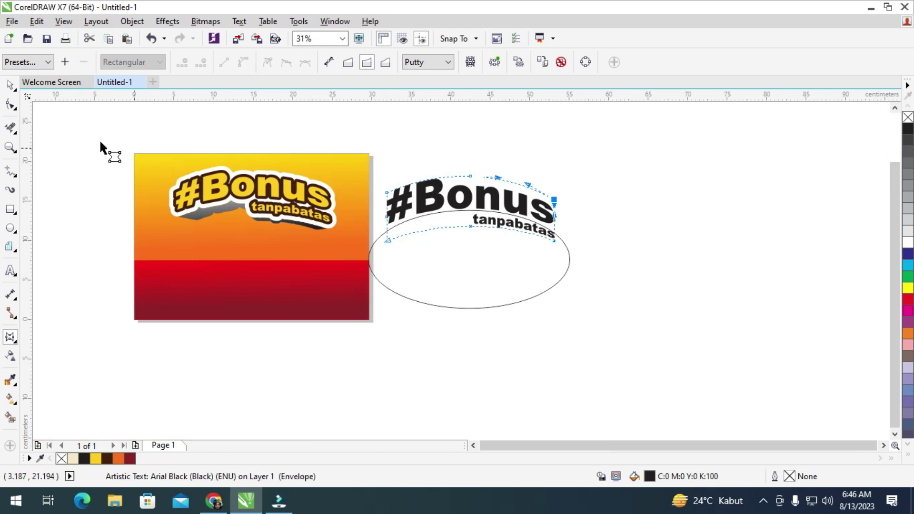
# Step: Move the ellipse farther right, away from the poster, and place the arched text on the poster below the original lettering
pyautogui.click(10, 84)
pyautogui.moveTo(431, 250); pyautogui.dragTo(695, 269)
pyautogui.moveTo(414, 218); pyautogui.dragTo(192, 279)
pyautogui.scroll(1, 188, 269)
pyautogui.scroll(-1, 255, 254)
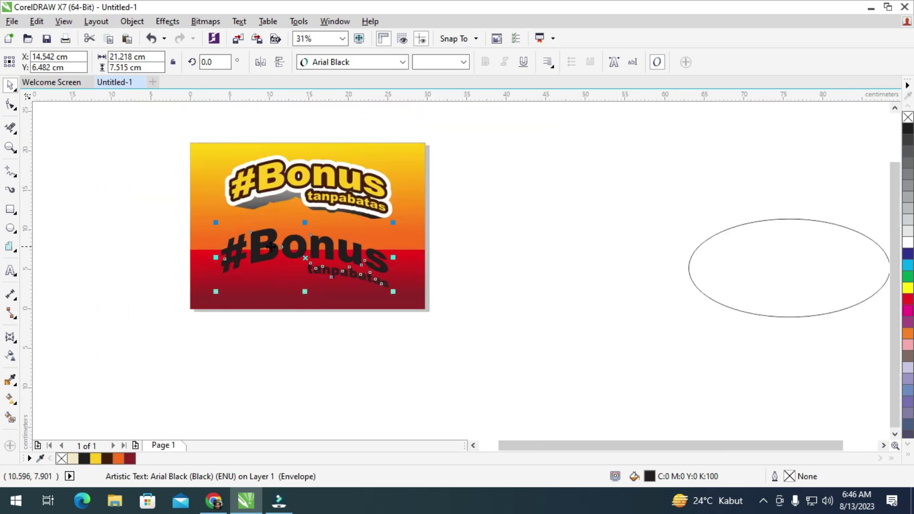
# Step: Fill the arched text with the document's yellow, #FFCB14
pyautogui.click(96, 459)
pyautogui.scroll(1, 240, 250)
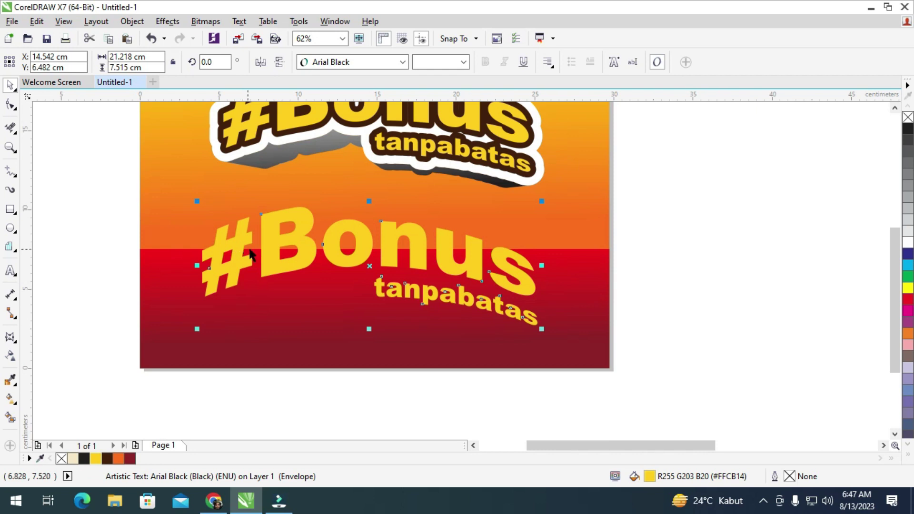
pyautogui.scroll(-1, 362, 238)
pyautogui.scroll(1, 354, 245)
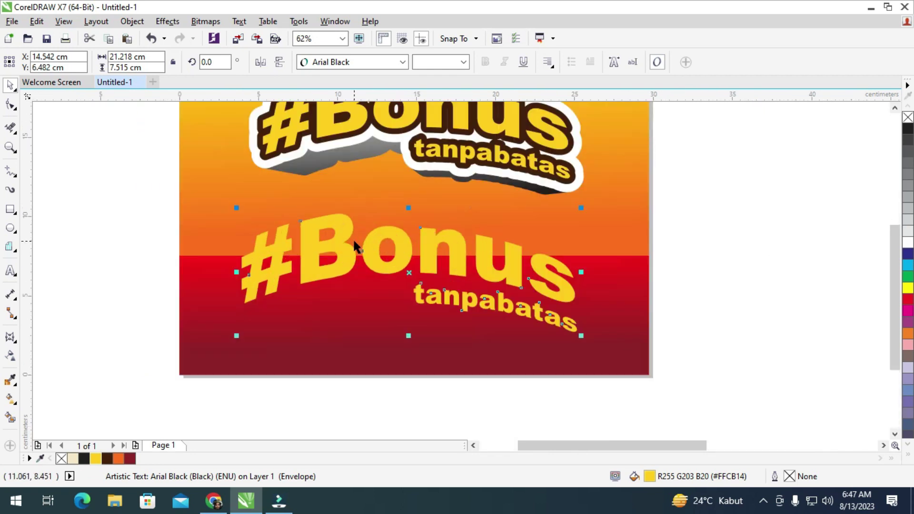
# Step: Add a one-step outside contour to the arched text, filled with the dark brown #41200A sampled from the original lettering's outline
pyautogui.click(16, 341)
pyautogui.click(16, 342)
pyautogui.click(16, 341)
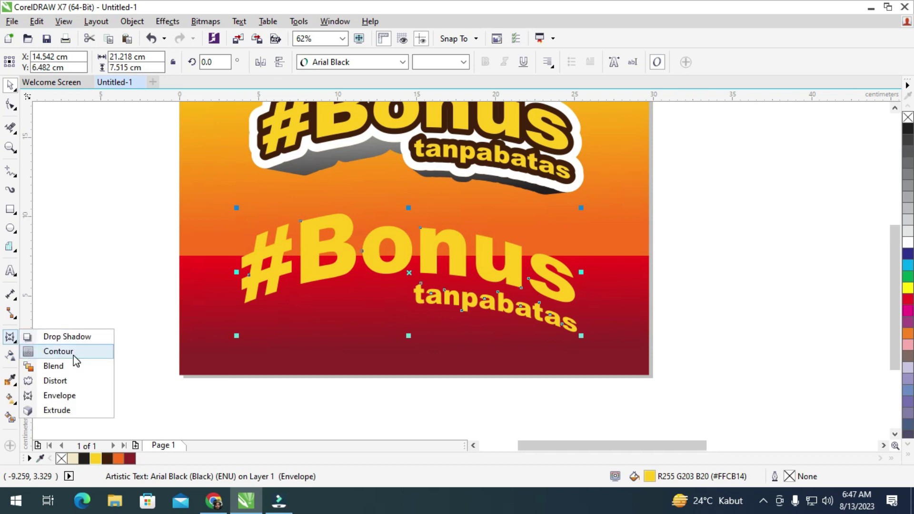
pyautogui.click(27, 352)
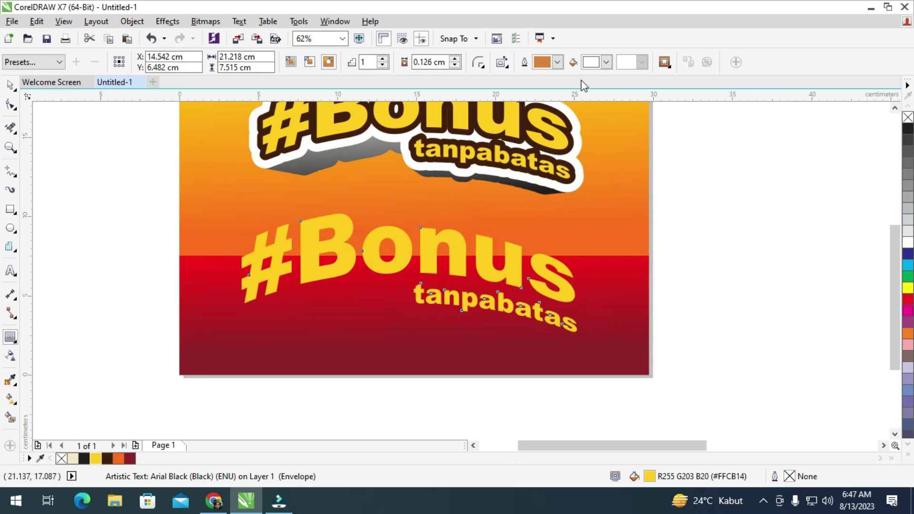
pyautogui.click(607, 63)
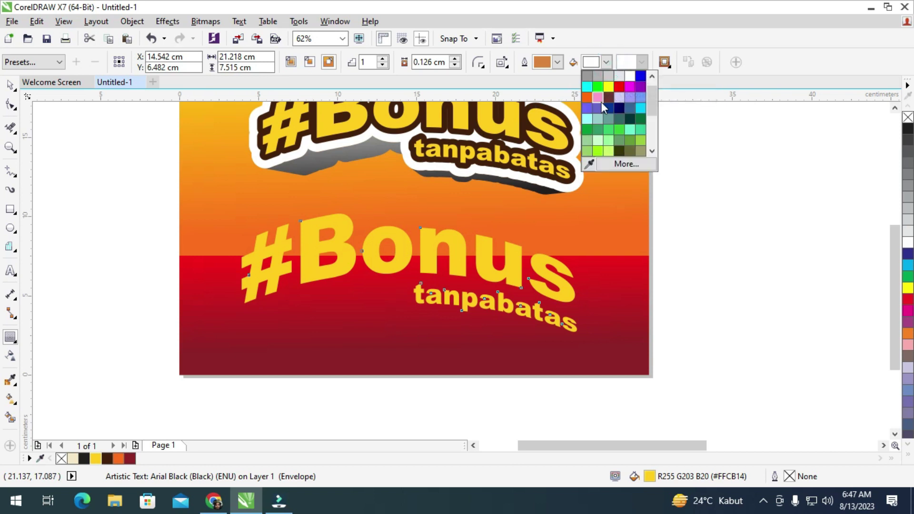
pyautogui.click(589, 165)
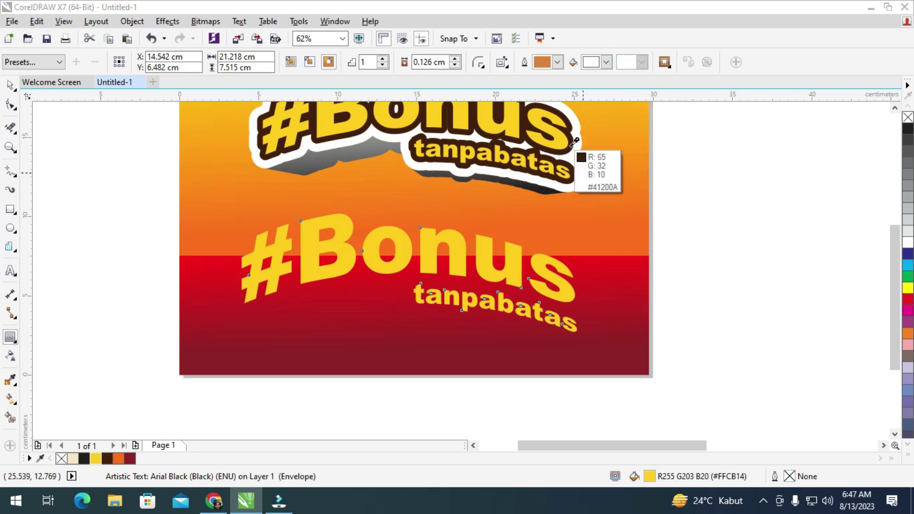
pyautogui.click(568, 147)
pyautogui.scroll(3, 407, 213)
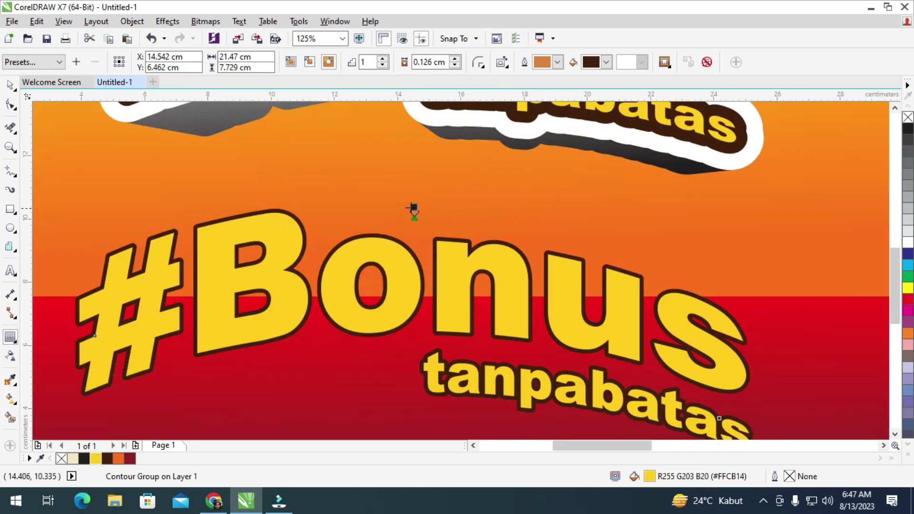
# Step: Widen the brown contour around the arched text to an offset of about 0.244 cm
pyautogui.moveTo(414, 210); pyautogui.dragTo(414, 204)
pyautogui.scroll(-3, 414, 204)
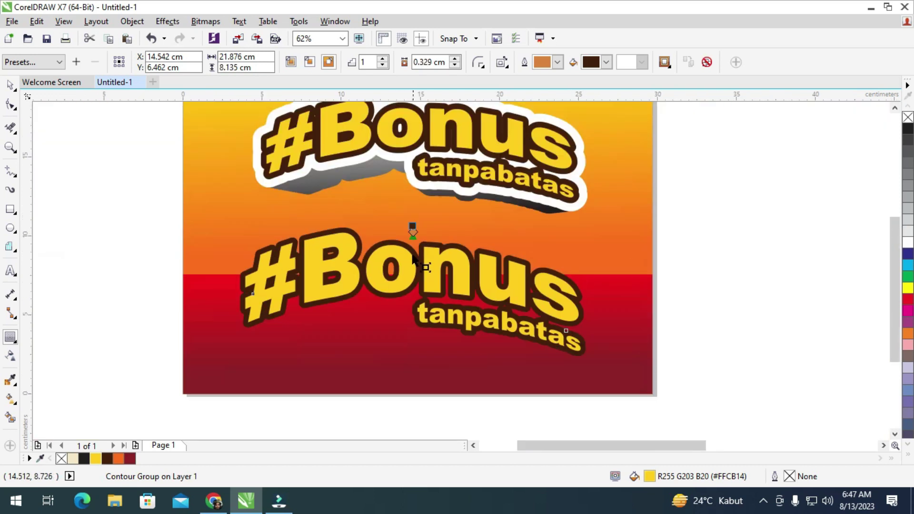
pyautogui.scroll(6, 411, 227)
pyautogui.scroll(-3, 408, 210)
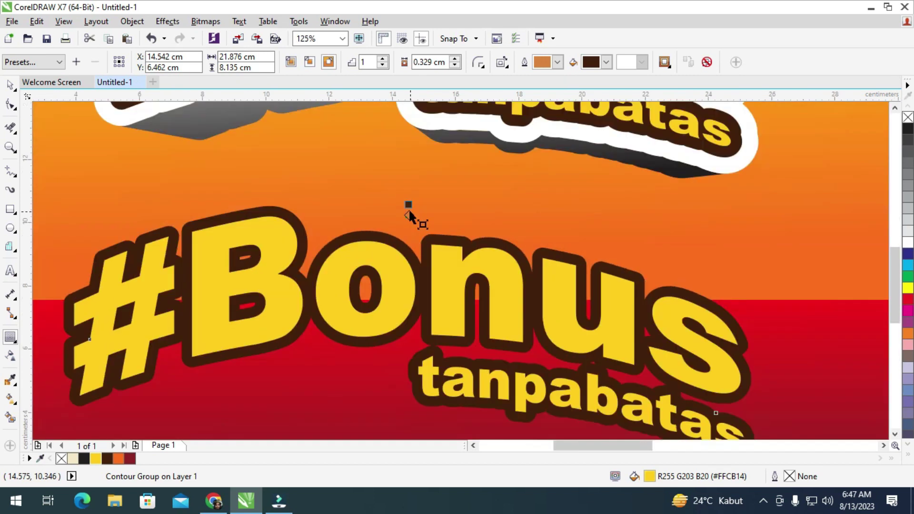
pyautogui.scroll(-3, 409, 208)
pyautogui.scroll(4, 402, 212)
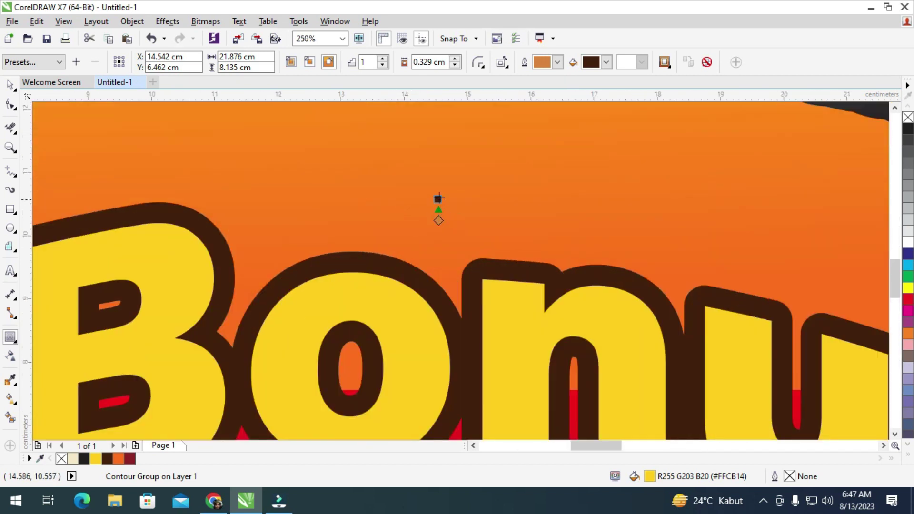
pyautogui.moveTo(438, 204); pyautogui.dragTo(437, 208)
pyautogui.scroll(-6, 438, 208)
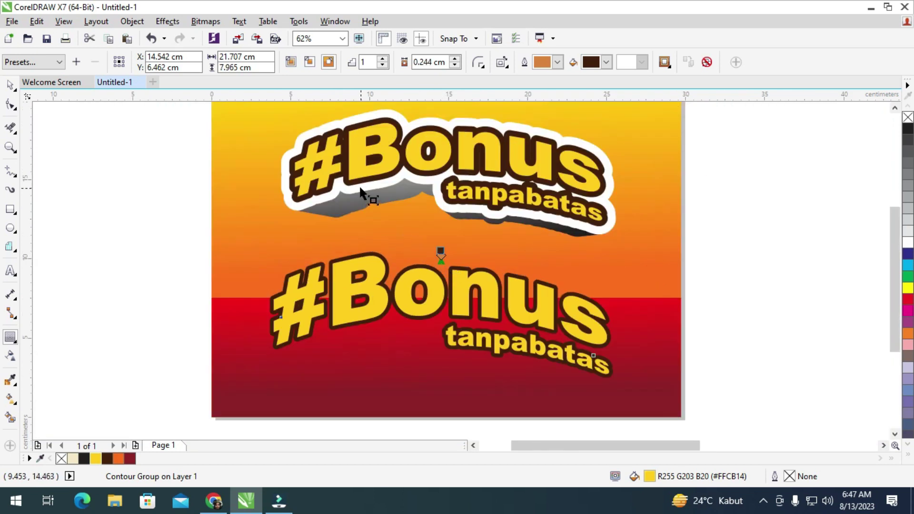
pyautogui.scroll(2, 355, 201)
pyautogui.scroll(4, 442, 354)
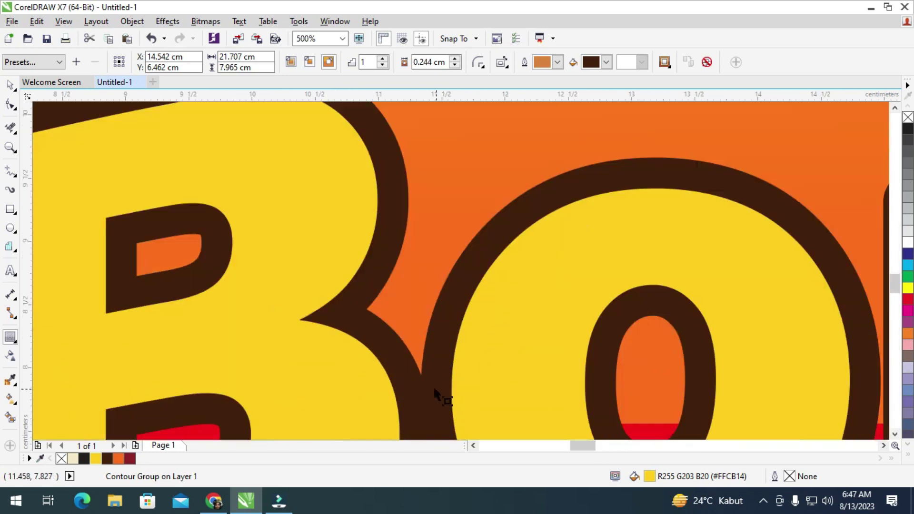
pyautogui.scroll(-4, 389, 308)
pyautogui.scroll(2, 308, 333)
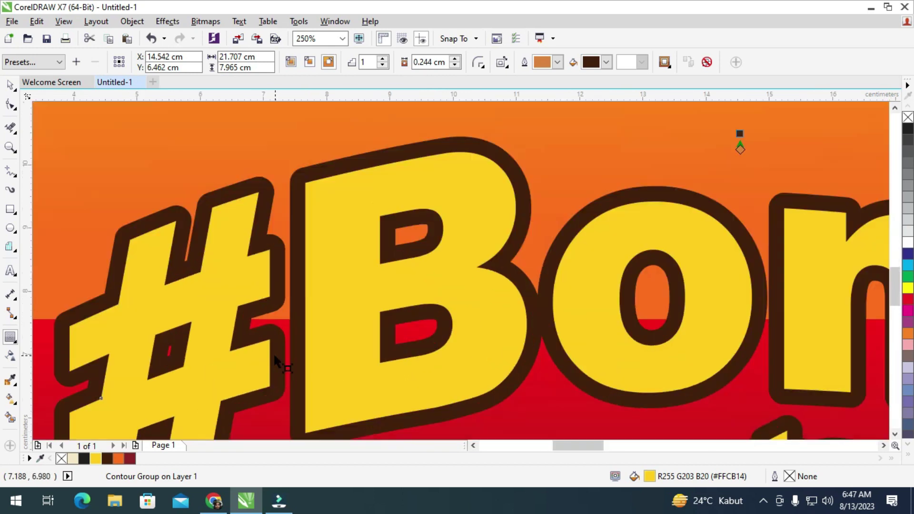
# Step: Widen the brown contour around the arched text to an offset of about 0.308 cm
pyautogui.moveTo(739, 132); pyautogui.dragTo(739, 132)
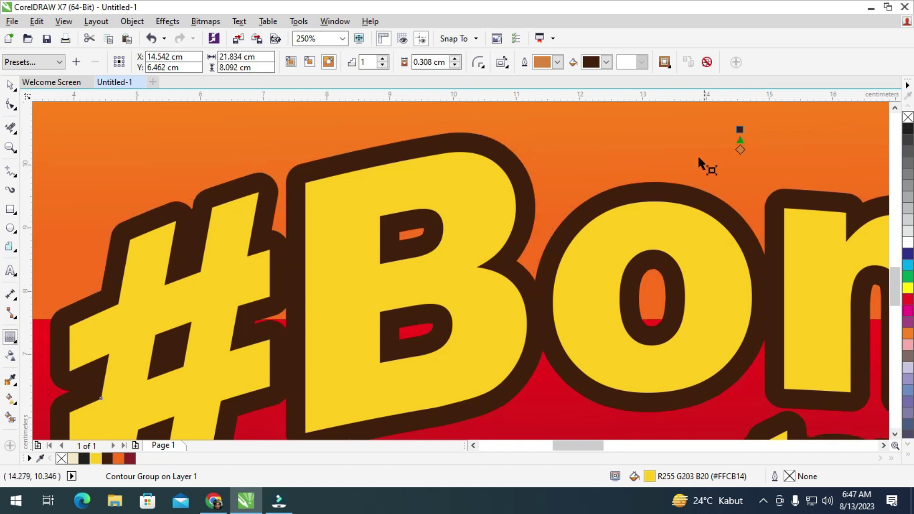
pyautogui.scroll(-2, 468, 245)
pyautogui.scroll(-1, 433, 257)
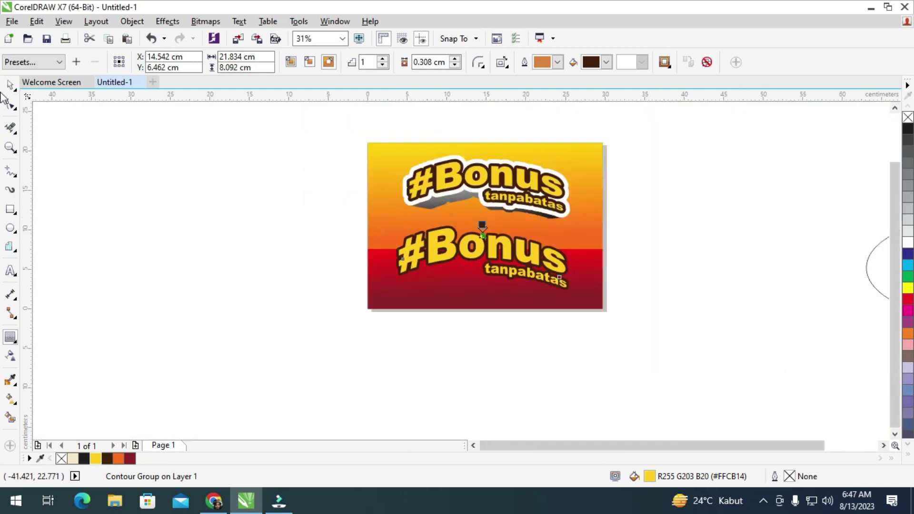
pyautogui.click(155, 219)
# Step: Break the brown contour group apart so the outline becomes a separate curve from the yellow lettering
pyautogui.scroll(1, 448, 232)
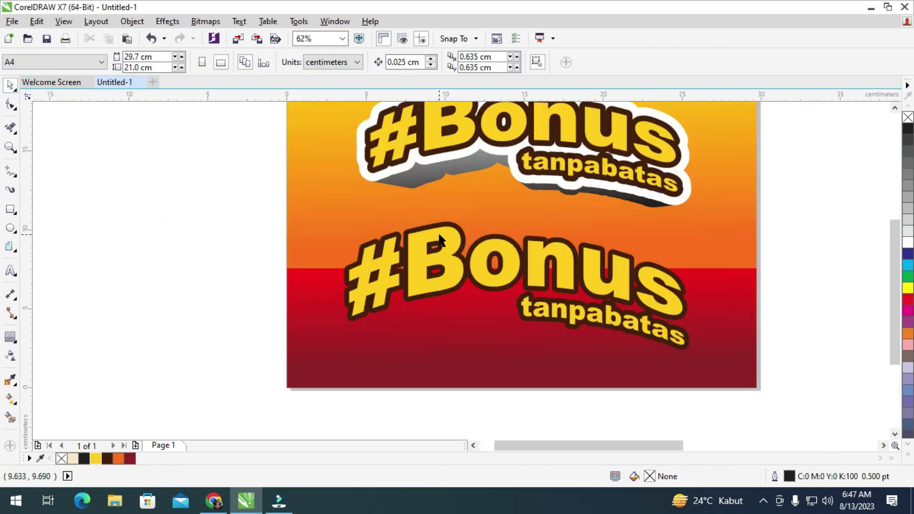
pyautogui.scroll(1, 432, 229)
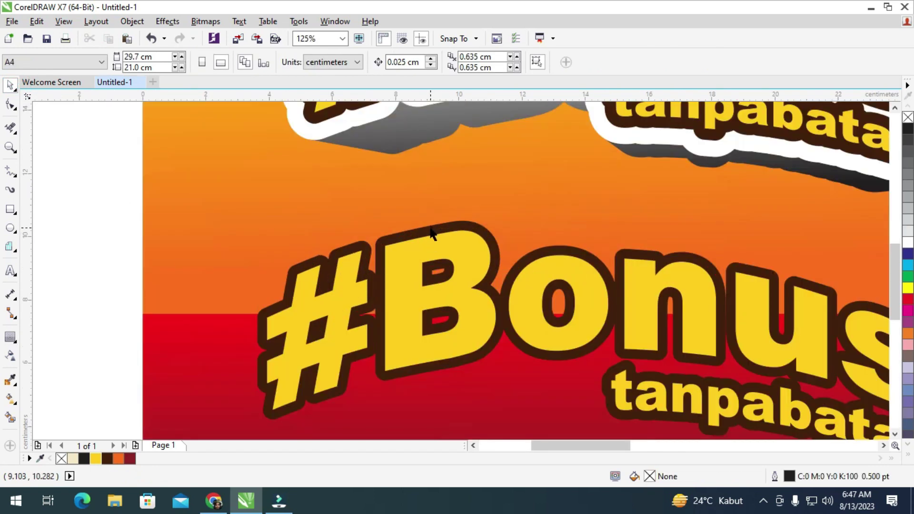
pyautogui.click(431, 232)
pyautogui.rightClick(431, 233)
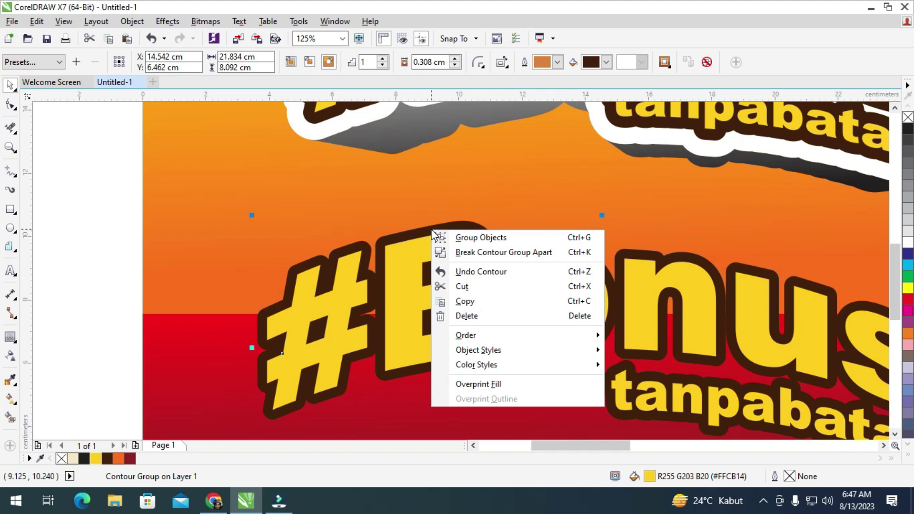
pyautogui.click(476, 252)
pyautogui.scroll(-1, 460, 257)
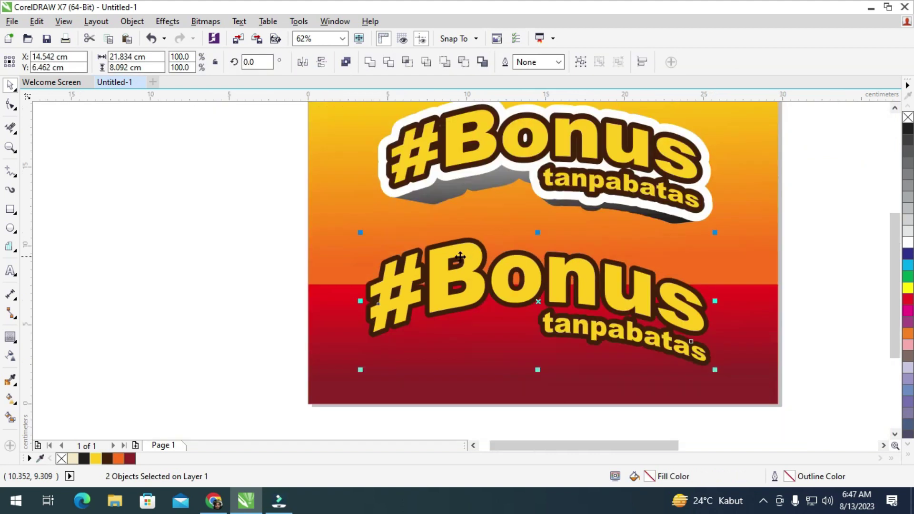
pyautogui.click(219, 277)
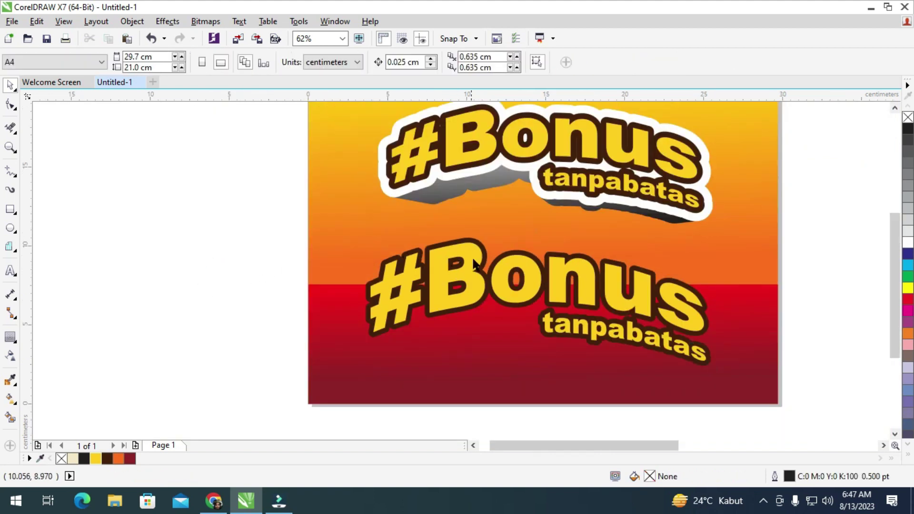
# Step: Add a one-step outside contour with a white fill around the brown outline curve of the lower lettering
pyautogui.scroll(1, 475, 257)
pyautogui.click(451, 233)
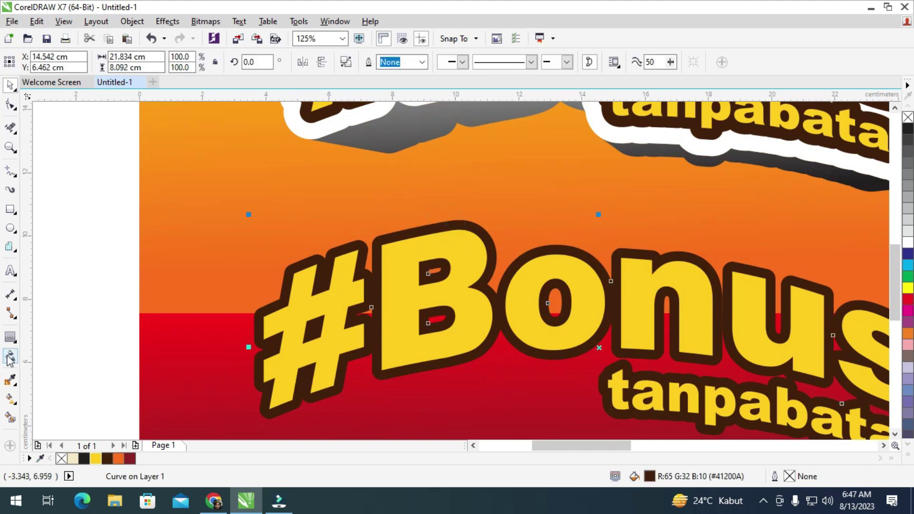
pyautogui.click(11, 337)
pyautogui.scroll(-1, 262, 363)
pyautogui.scroll(1, 340, 300)
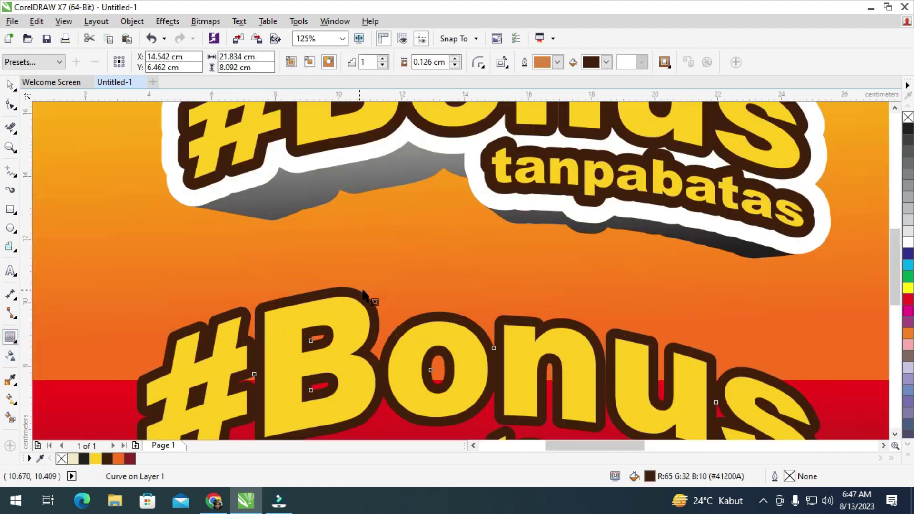
pyautogui.click(604, 70)
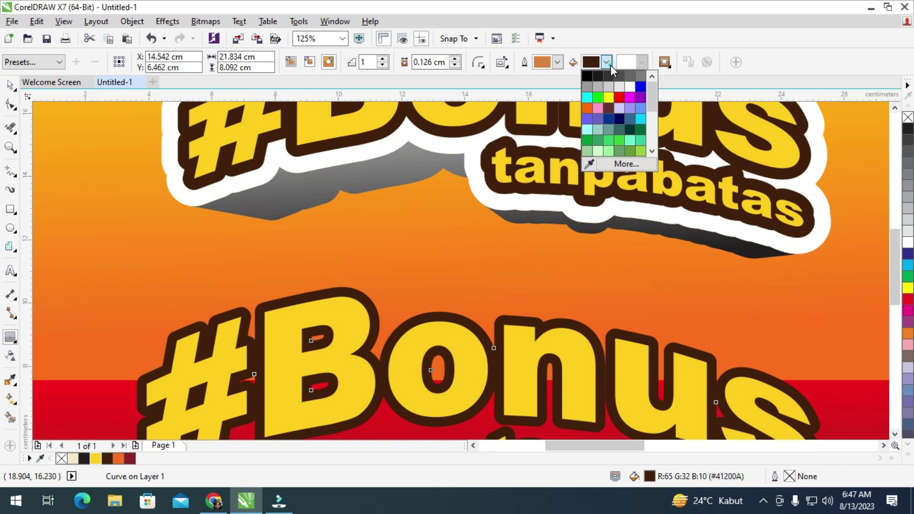
pyautogui.click(631, 76)
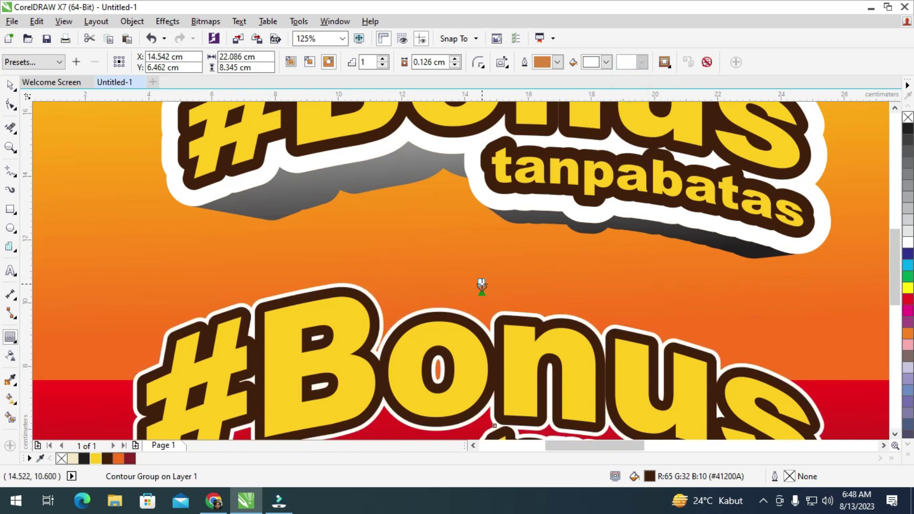
# Step: Widen the white contour around the brown outline to an offset of about 0.398 cm
pyautogui.moveTo(482, 283); pyautogui.dragTo(481, 276)
pyautogui.scroll(-1, 481, 233)
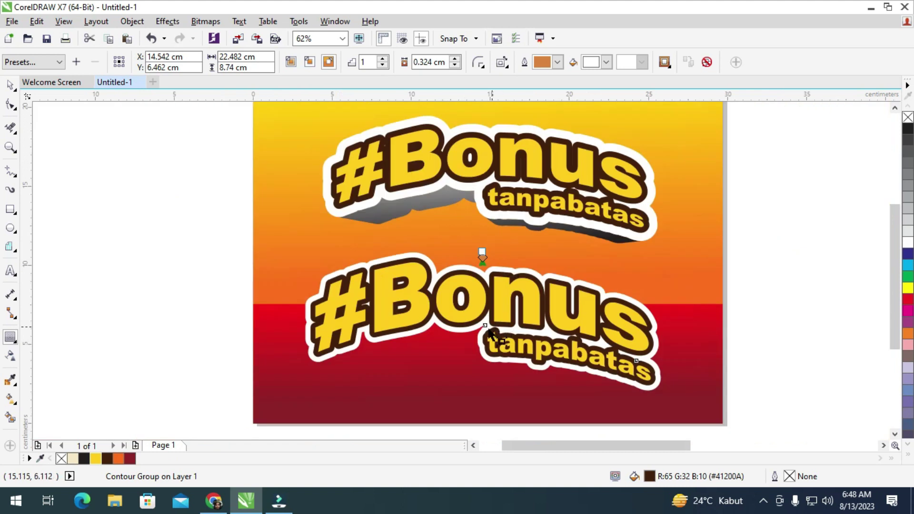
pyautogui.scroll(2, 489, 330)
pyautogui.scroll(-3, 481, 331)
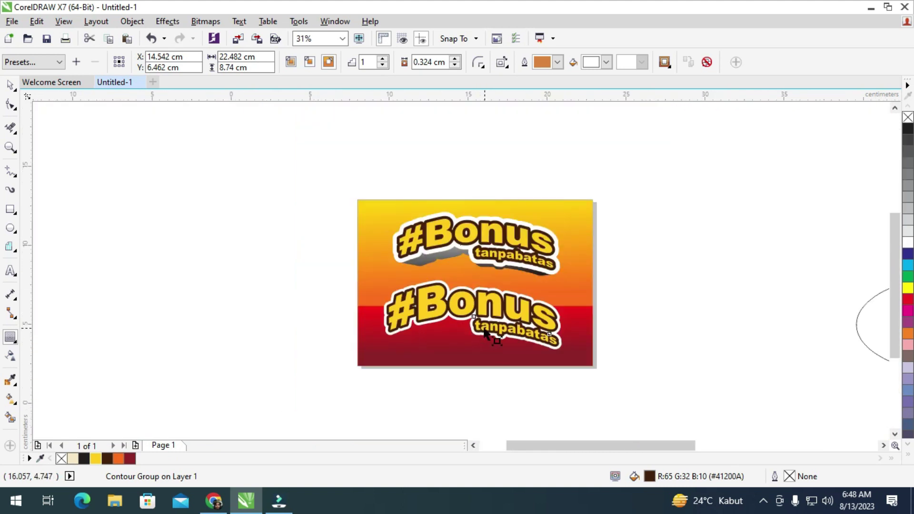
pyautogui.scroll(3, 478, 332)
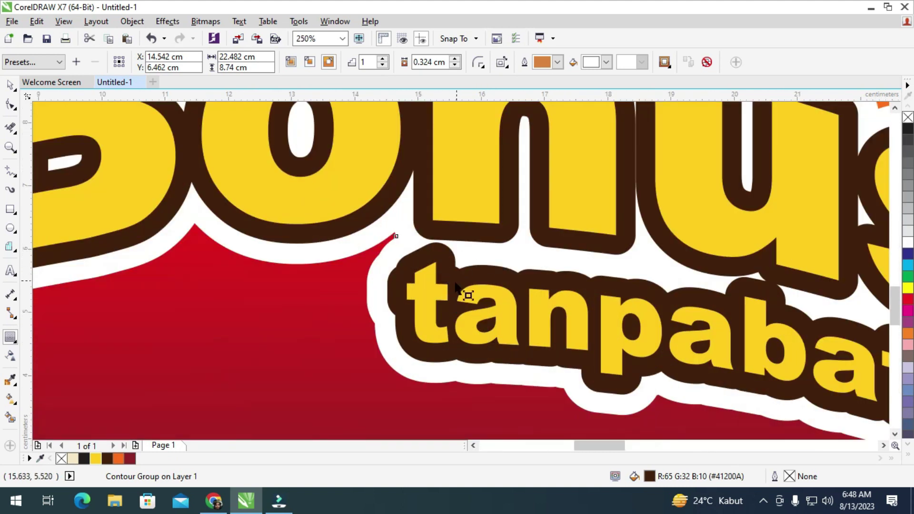
pyautogui.scroll(-2, 455, 285)
pyautogui.scroll(2, 436, 205)
pyautogui.moveTo(420, 181); pyautogui.dragTo(418, 179)
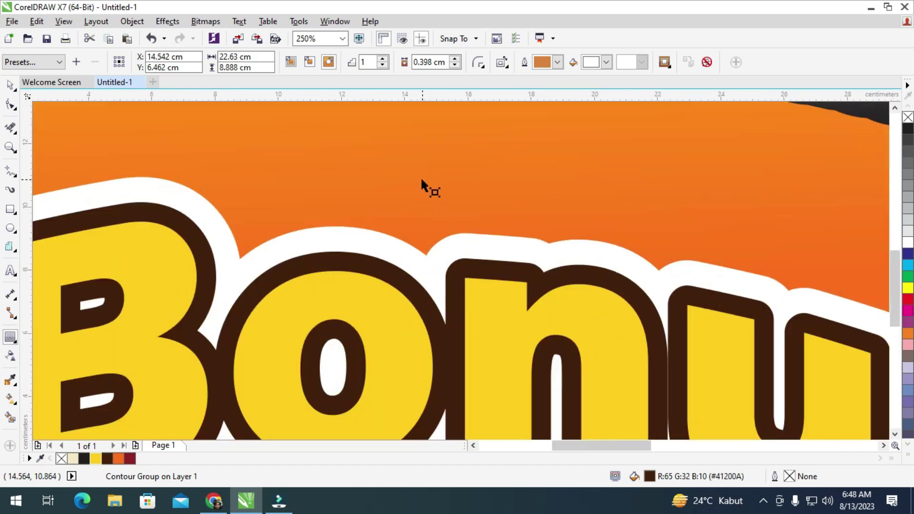
pyautogui.scroll(-3, 422, 185)
pyautogui.scroll(1, 419, 190)
pyautogui.scroll(-1, 428, 233)
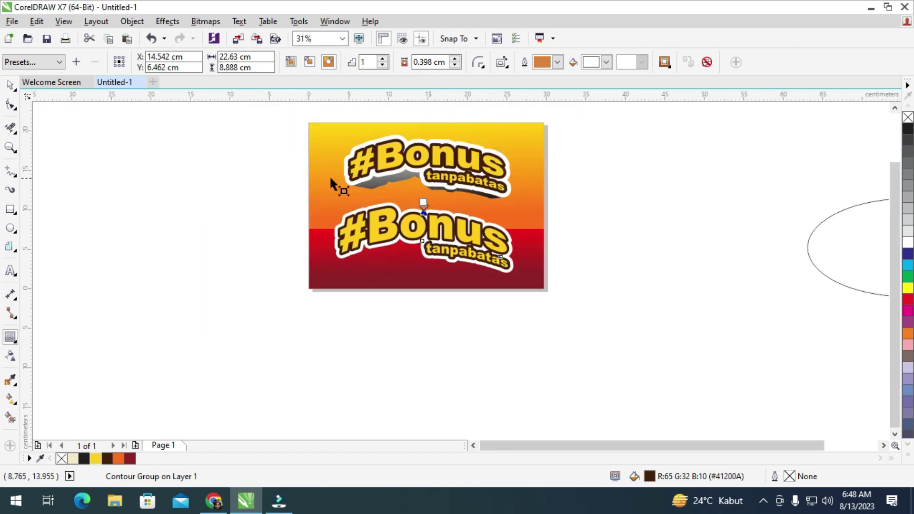
# Step: Break the white contour group apart so the white outline becomes a separate curve
pyautogui.click(10, 85)
pyautogui.click(120, 231)
pyautogui.scroll(2, 299, 232)
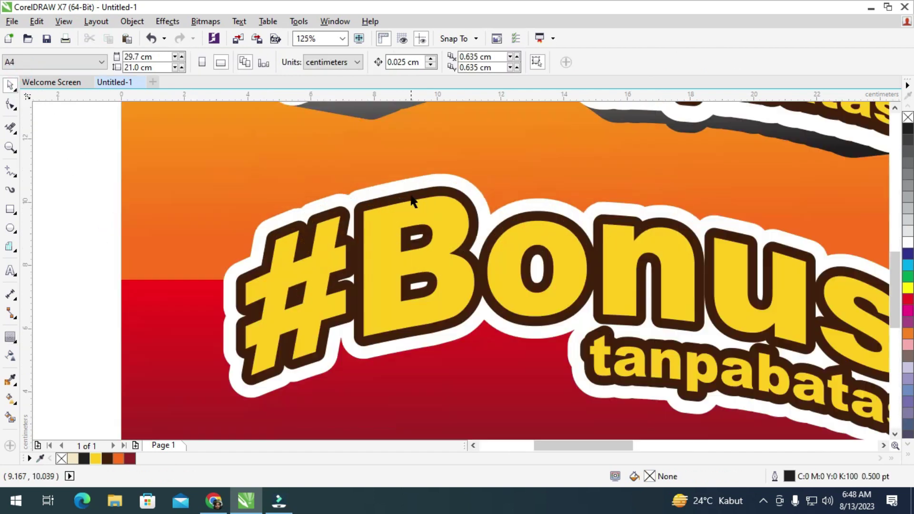
pyautogui.click(410, 190)
pyautogui.rightClick(408, 186)
pyautogui.click(454, 196)
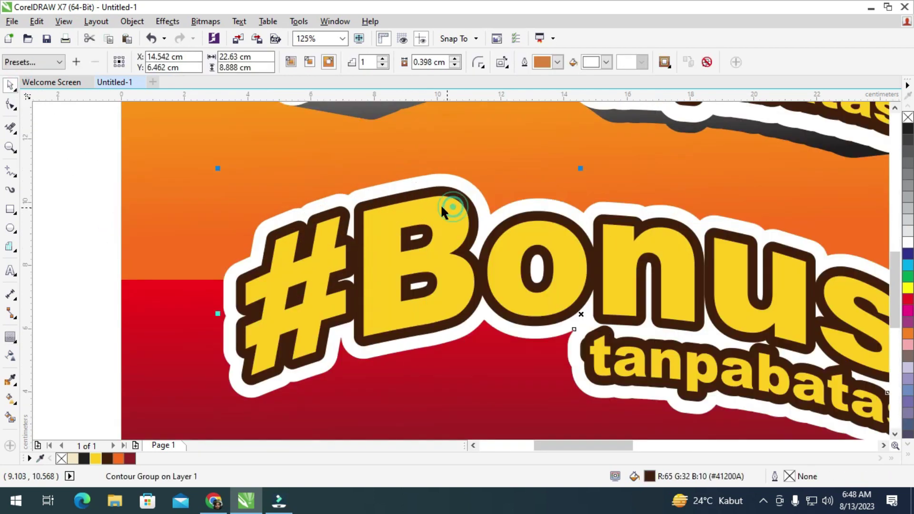
pyautogui.click(85, 215)
# Step: Try moving the separated white outline up and to the right of the lettering, and undo the move
pyautogui.moveTo(339, 190); pyautogui.dragTo(394, 178)
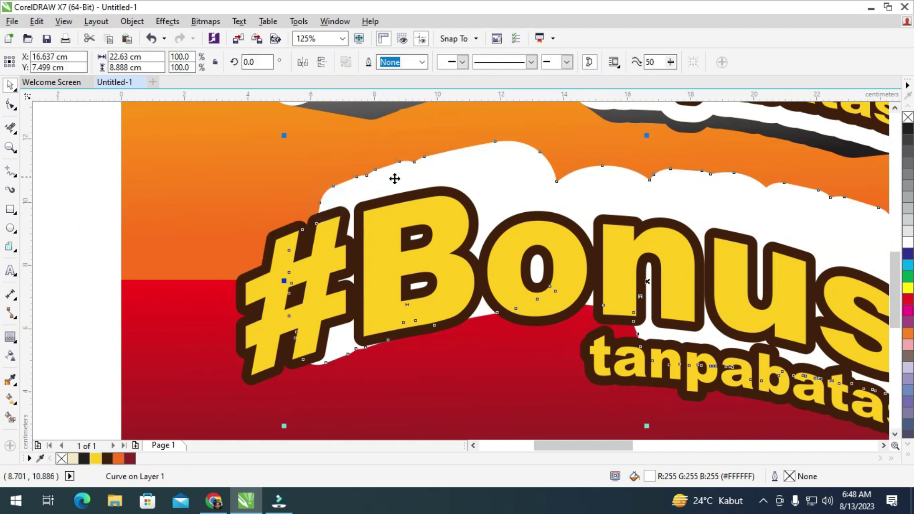
pyautogui.hotkey('ctrl', 'z')
pyautogui.scroll(-3, 387, 217)
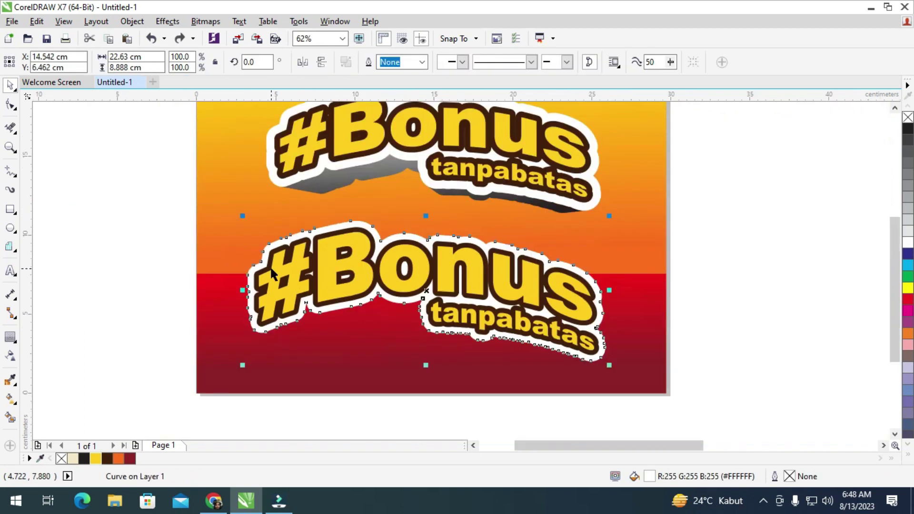
pyautogui.scroll(3, 344, 177)
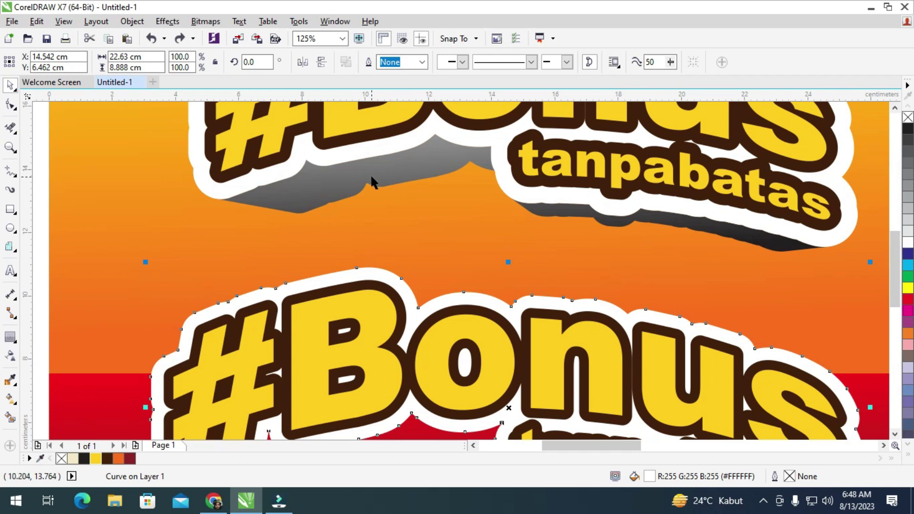
pyautogui.scroll(-2, 371, 173)
pyautogui.scroll(2, 315, 238)
pyautogui.scroll(-3, 315, 238)
pyautogui.scroll(1, 382, 157)
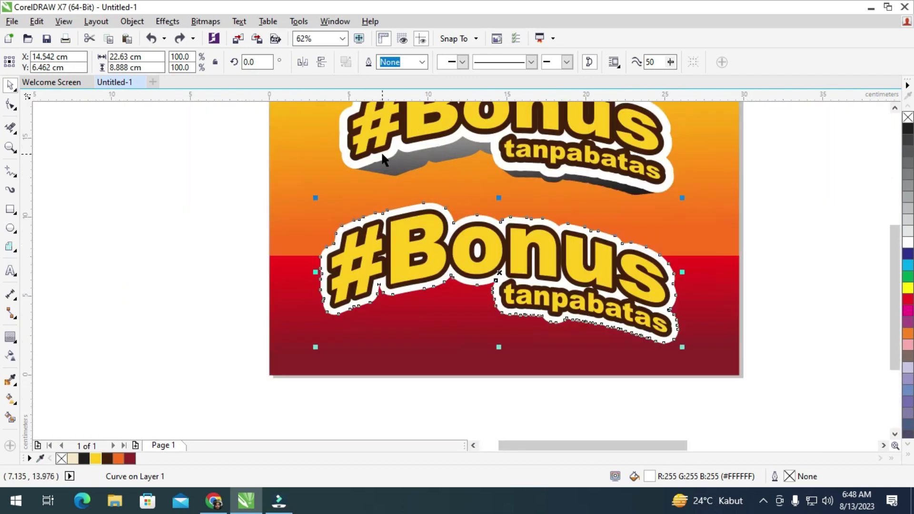
# Step: Duplicate the white outline with a small offset down and to the right, and bring the yellow and brown lettering in front of it
pyautogui.click(178, 220)
pyautogui.scroll(2, 357, 306)
pyautogui.moveTo(357, 306); pyautogui.dragTo(388, 320)
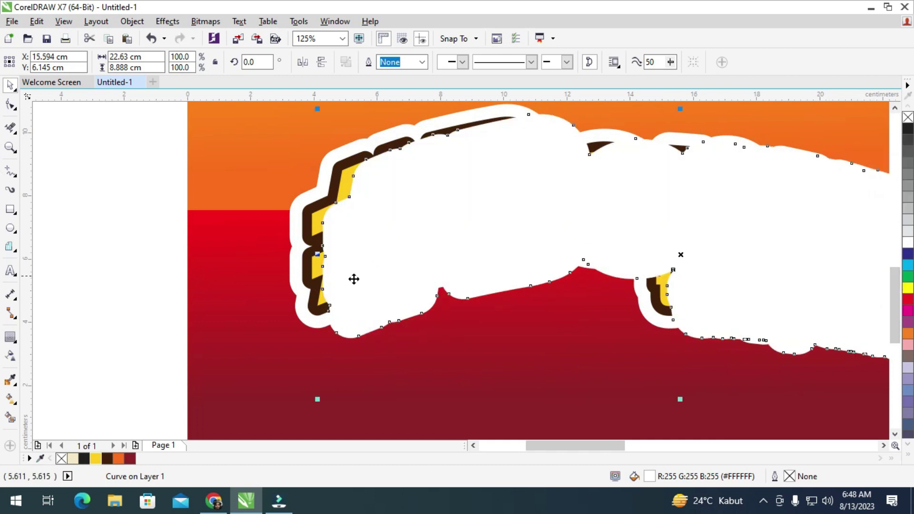
pyautogui.keyDown('shift'); pyautogui.click(309, 223); pyautogui.keyUp('shift')
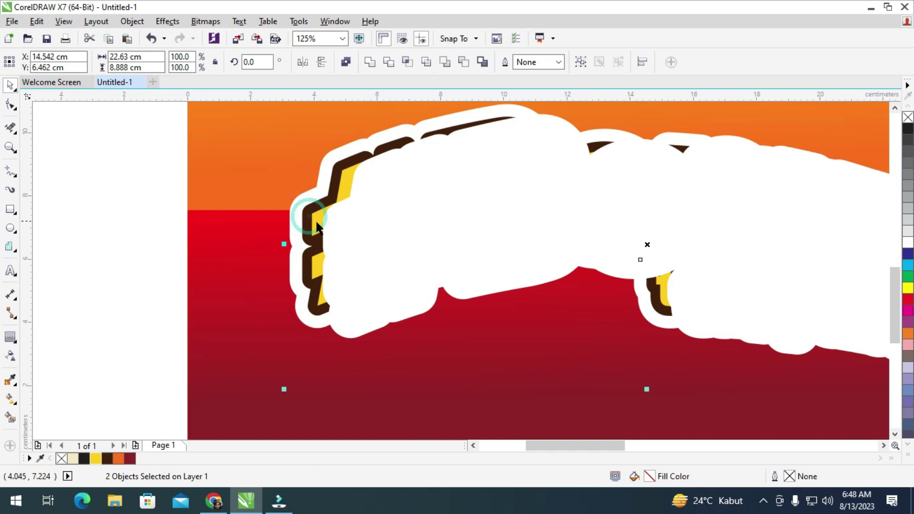
pyautogui.keyDown('shift'); pyautogui.click(317, 226); pyautogui.keyUp('shift')
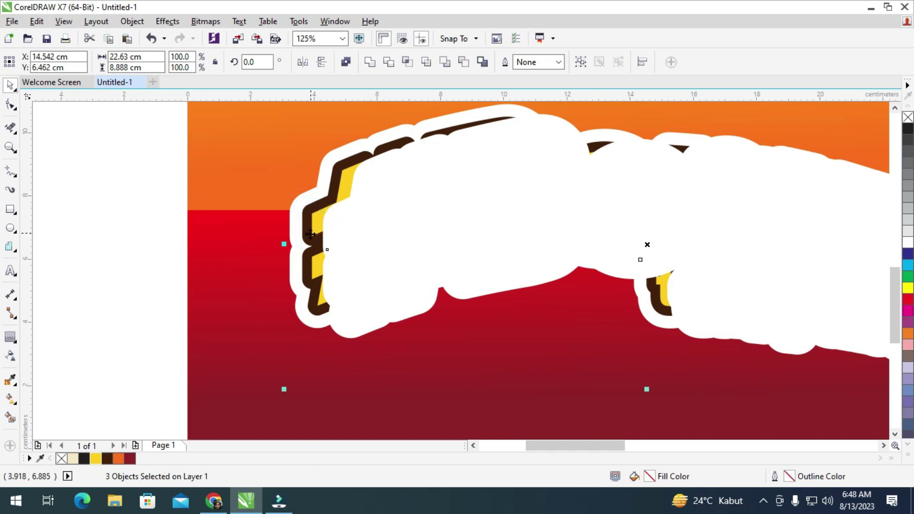
pyautogui.click(74, 336)
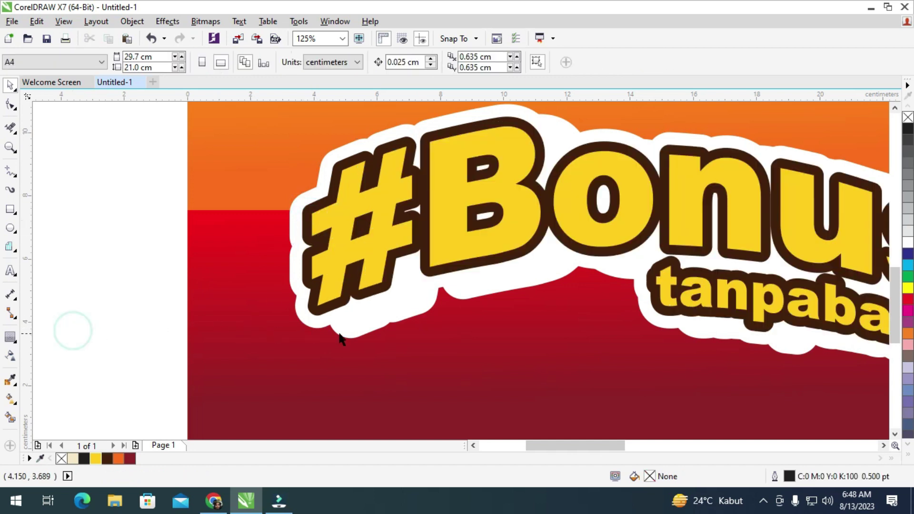
# Step: Delete the offset copy of the white outline
pyautogui.click(354, 326)
pyautogui.scroll(-1, 303, 348)
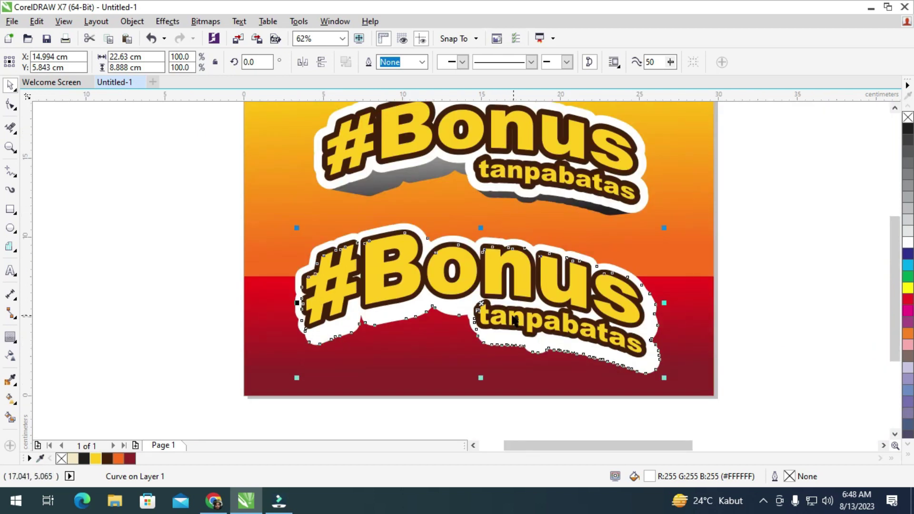
pyautogui.press('Delete')
pyautogui.click(139, 302)
# Step: Extrude the white outline of the lower lettering downward and slightly right, at depth 20 with the vanishing point at about 2.013, -5.207 cm
pyautogui.click(351, 321)
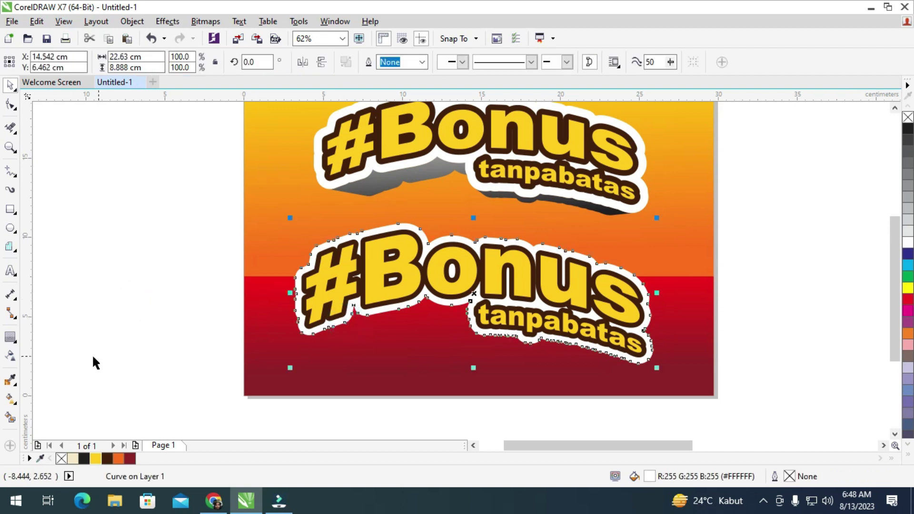
pyautogui.click(13, 339)
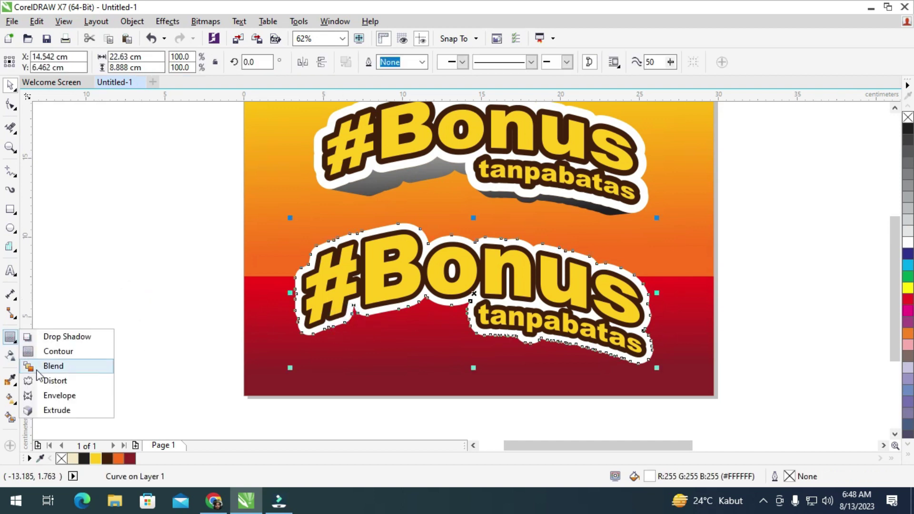
pyautogui.click(58, 410)
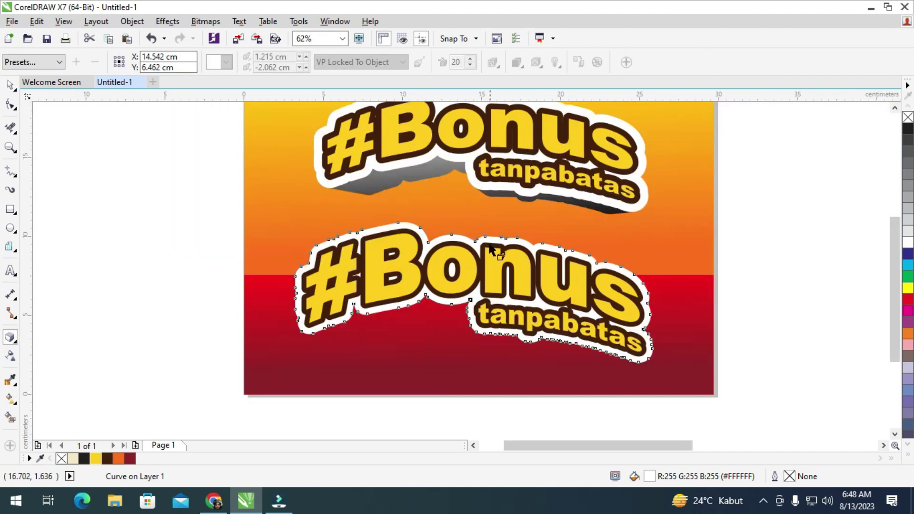
pyautogui.scroll(-1, 487, 213)
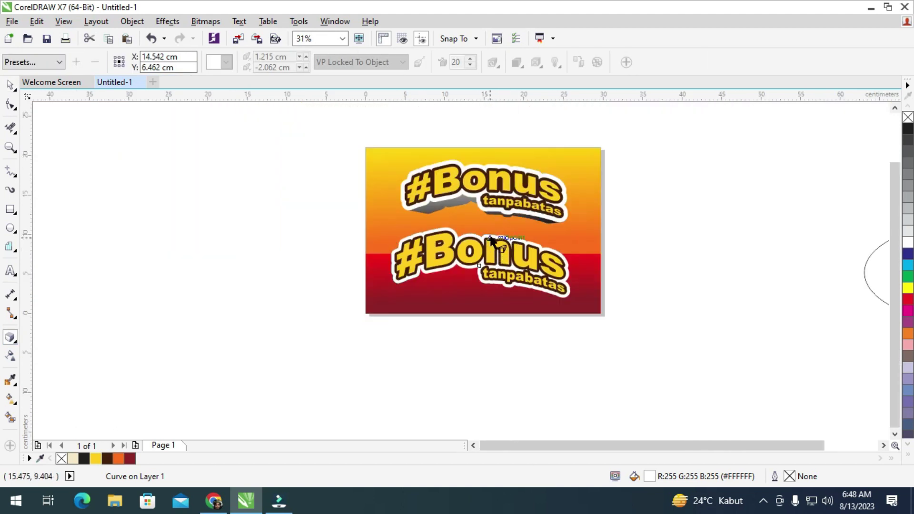
pyautogui.scroll(2, 495, 238)
pyautogui.moveTo(495, 191); pyautogui.dragTo(532, 415)
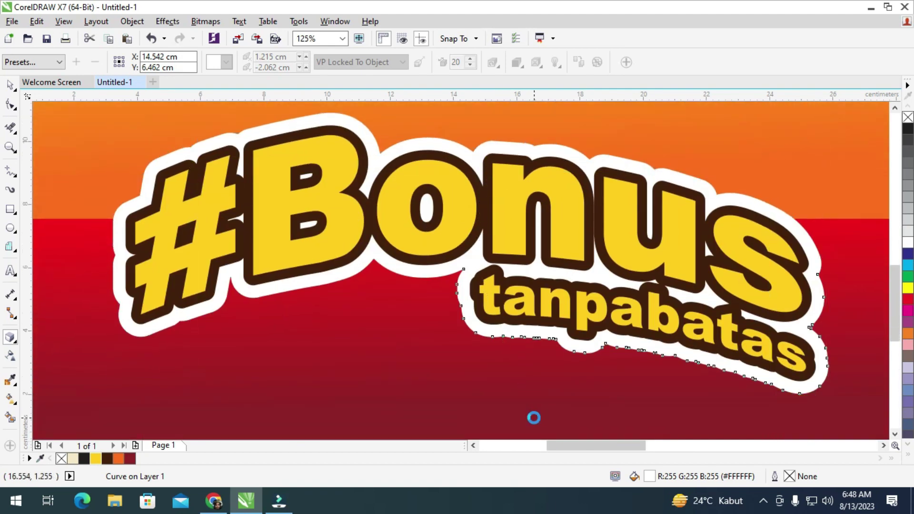
pyautogui.scroll(-1, 528, 410)
pyautogui.scroll(1, 521, 352)
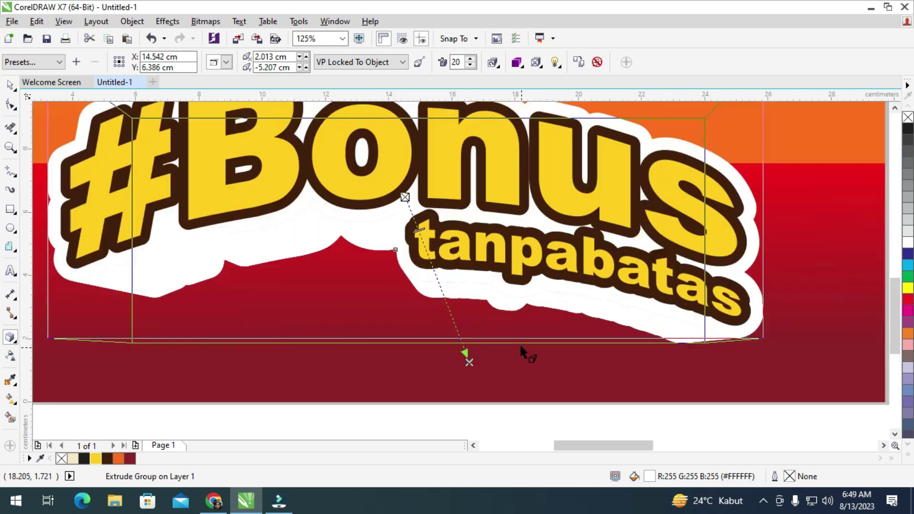
# Step: Colour the extrusion of the white outline with colour shading from white to black
pyautogui.click(522, 67)
pyautogui.click(571, 109)
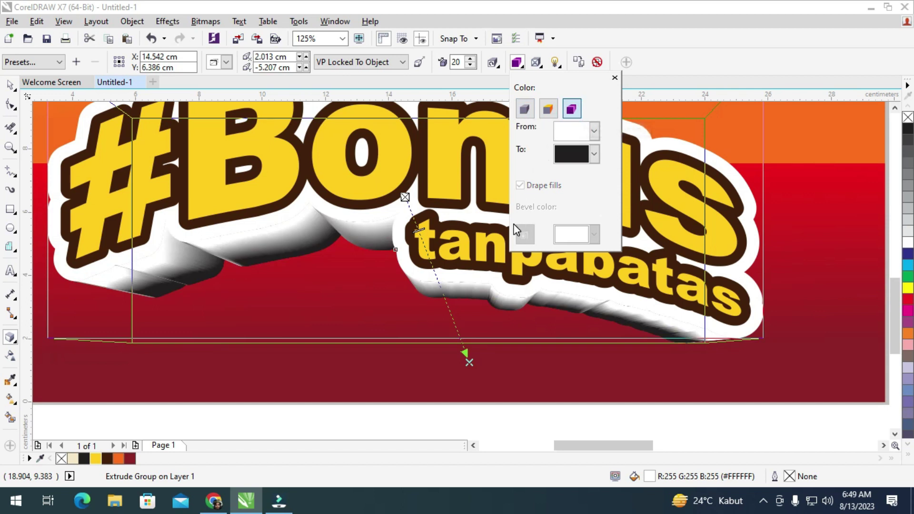
pyautogui.scroll(-1, 494, 287)
pyautogui.scroll(1, 489, 322)
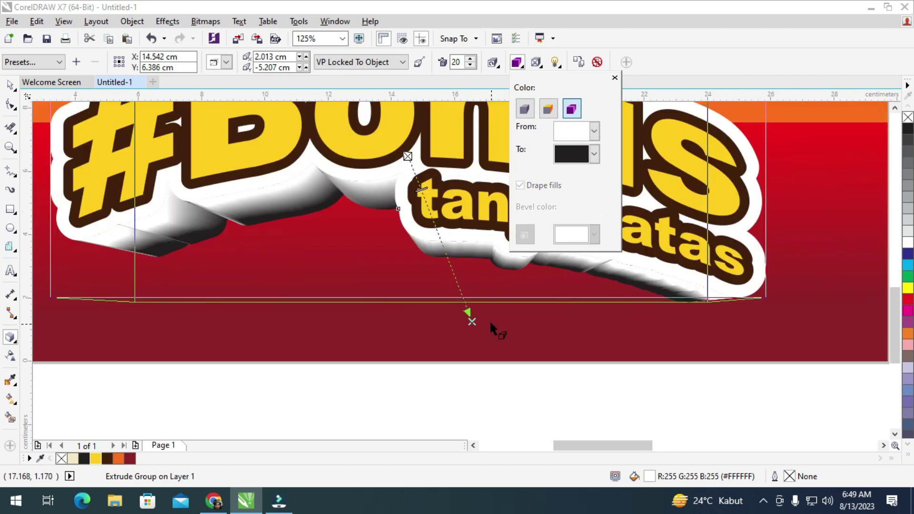
# Step: Move the lower lettering extrusion's vanishing point to about 2.076, -5.715 cm and reduce its depth to 16
pyautogui.click(471, 322)
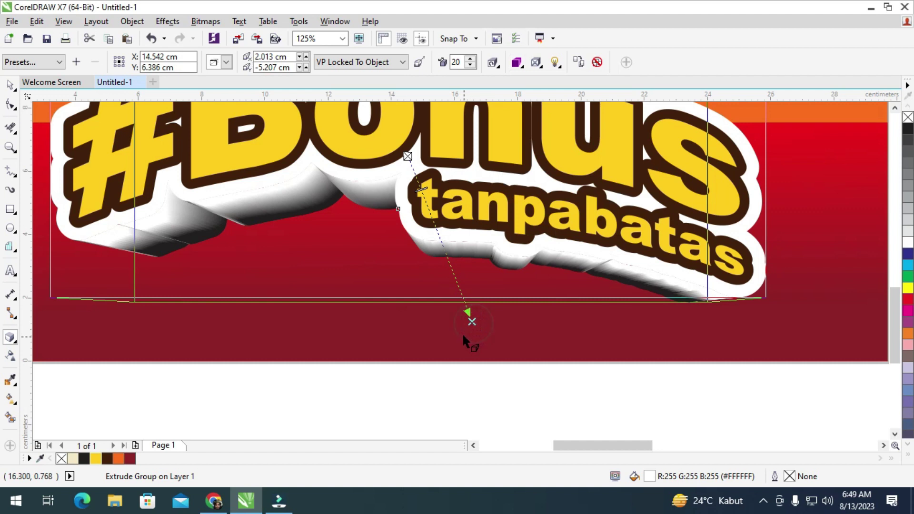
pyautogui.moveTo(471, 322); pyautogui.dragTo(473, 337)
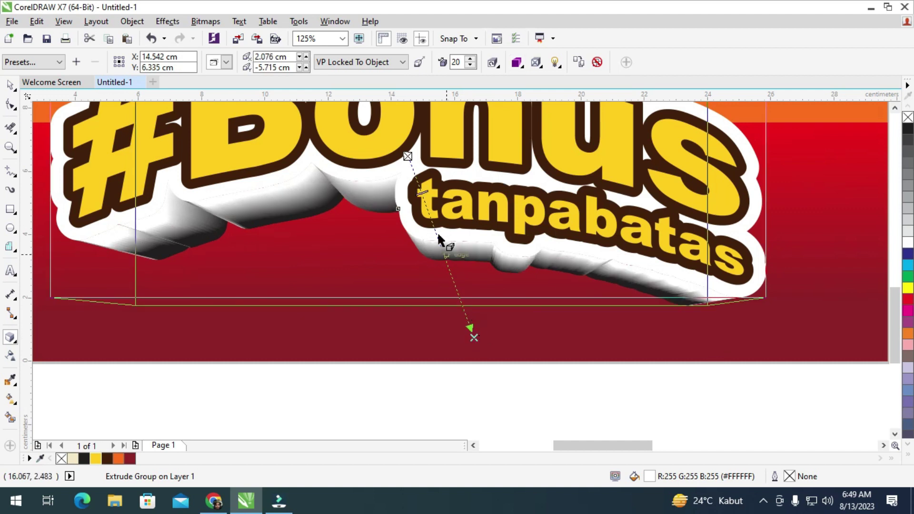
pyautogui.moveTo(422, 192); pyautogui.dragTo(419, 185)
pyautogui.scroll(-1, 484, 264)
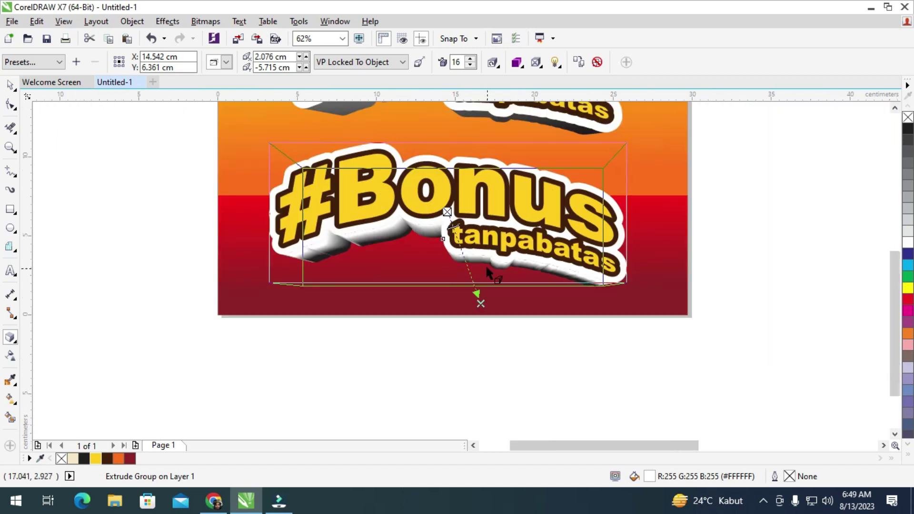
pyautogui.click(10, 85)
pyautogui.click(100, 214)
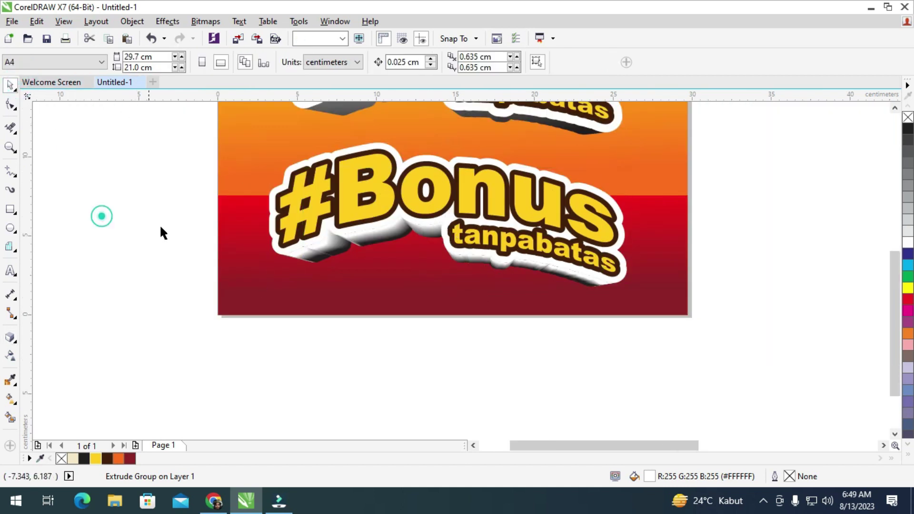
# Step: Examine the lower lettering's shaded extrusion up close and compare it with the upper lettering's extrusion
pyautogui.scroll(-1, 370, 293)
pyautogui.scroll(3, 373, 261)
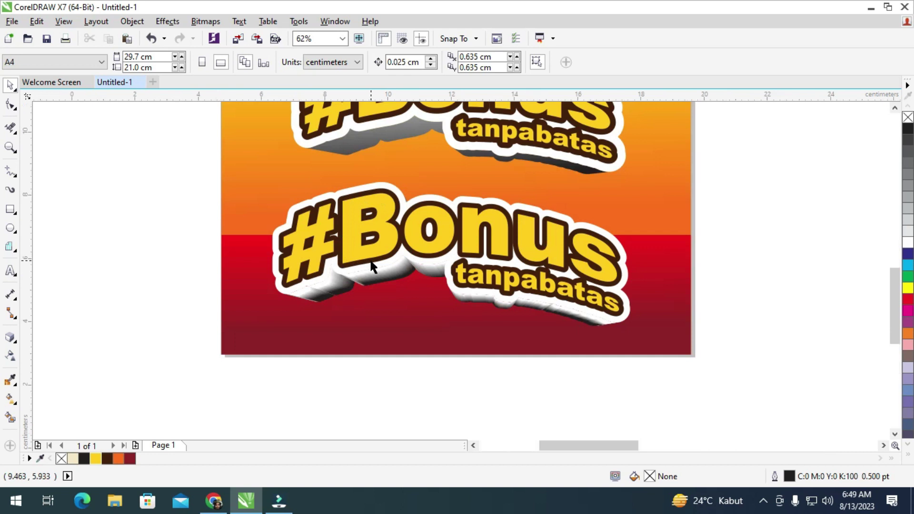
pyautogui.scroll(1, 341, 332)
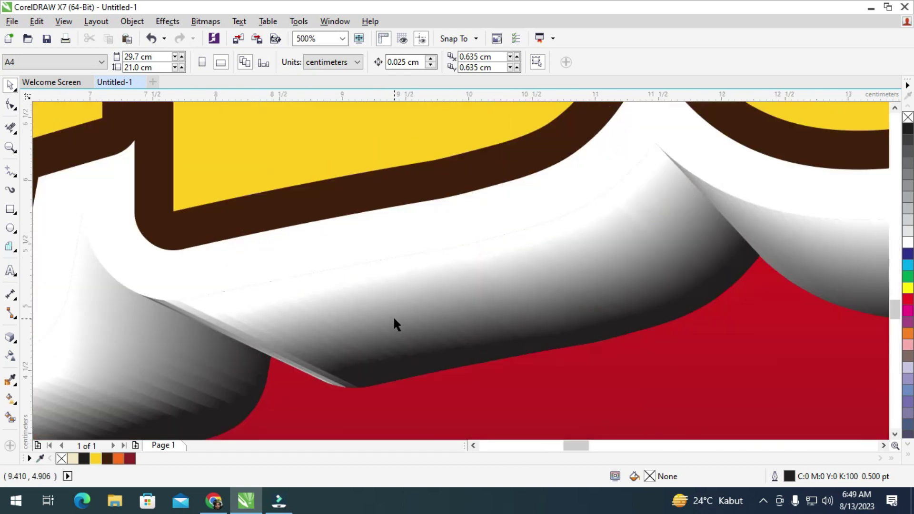
pyautogui.scroll(-3, 391, 322)
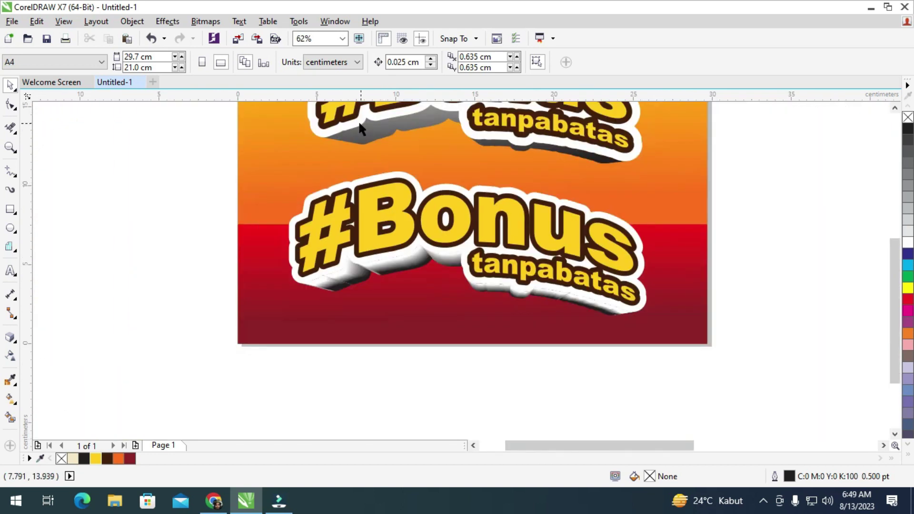
pyautogui.scroll(2, 360, 128)
pyautogui.scroll(-2, 417, 147)
pyautogui.scroll(2, 448, 283)
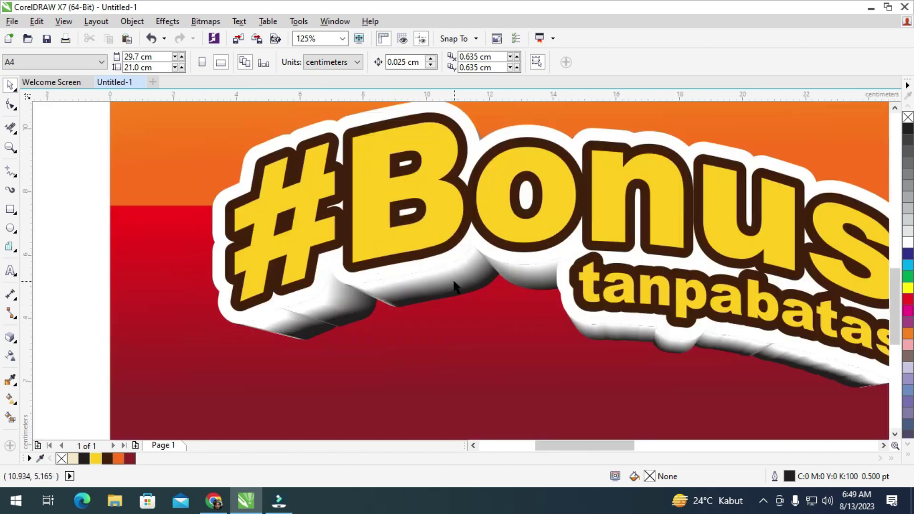
# Step: Break the lower lettering's extrude group apart to separate the extruded sides from the white outline
pyautogui.click(457, 291)
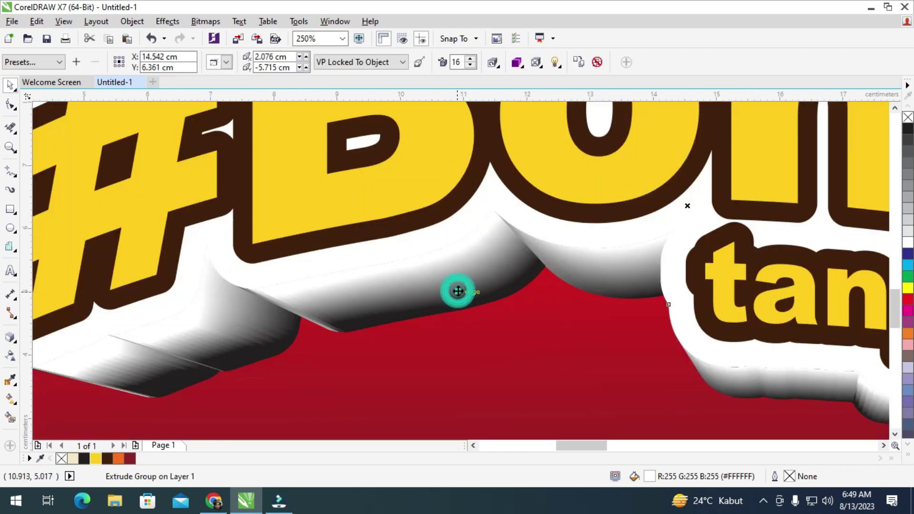
pyautogui.rightClick(458, 291)
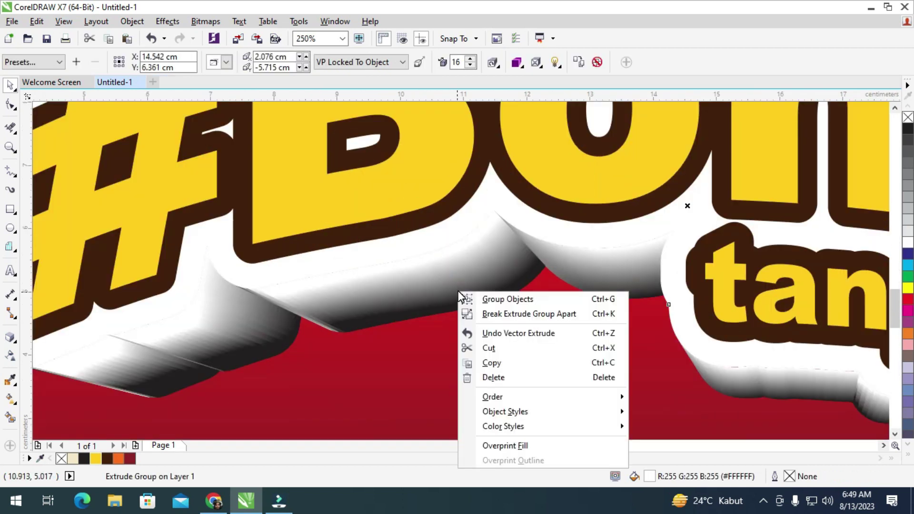
pyautogui.click(518, 312)
pyautogui.scroll(2, 417, 295)
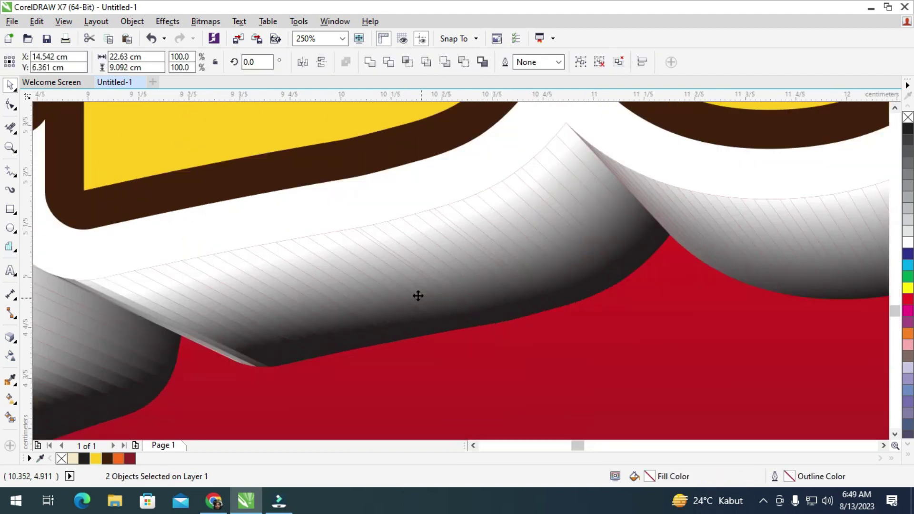
pyautogui.scroll(1, 414, 286)
pyautogui.scroll(-2, 387, 200)
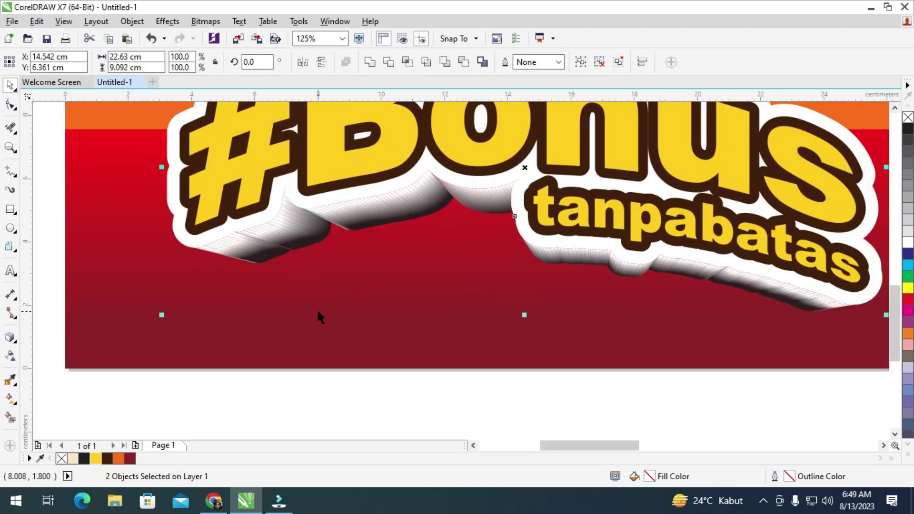
pyautogui.click(316, 310)
pyautogui.click(53, 220)
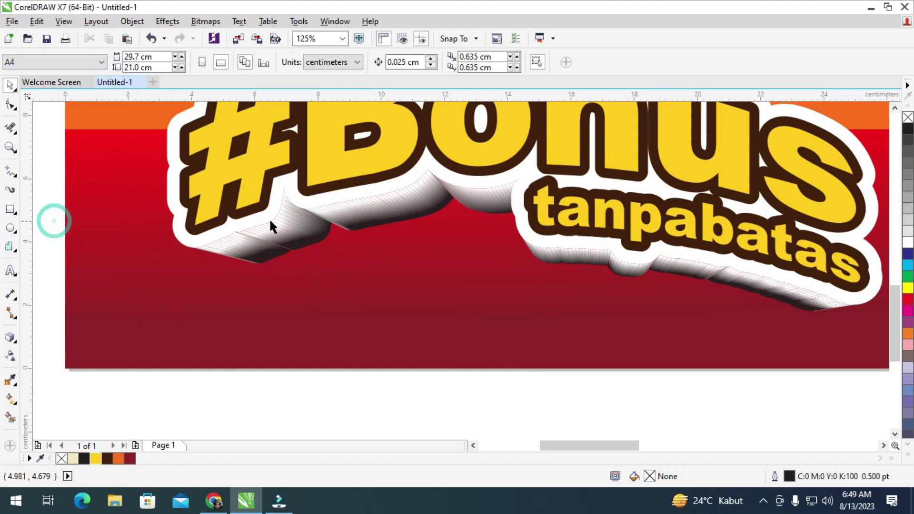
# Step: Ungroup the separated extrusion sides of the lower lettering and weld all the pieces into a single curve
pyautogui.click(354, 215)
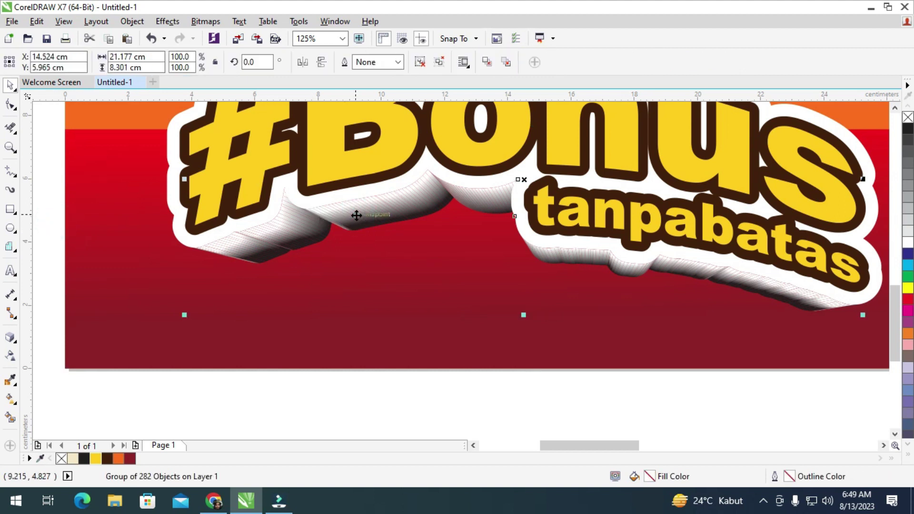
pyautogui.rightClick(369, 211)
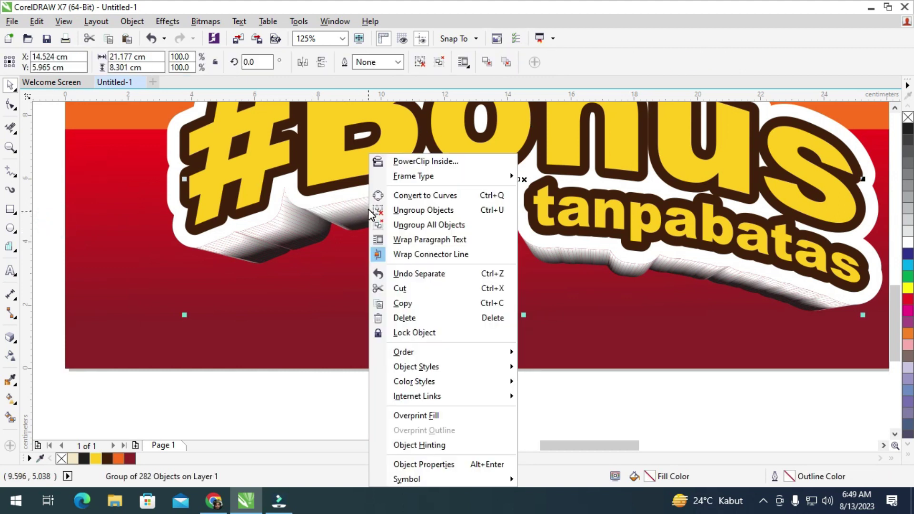
pyautogui.click(434, 211)
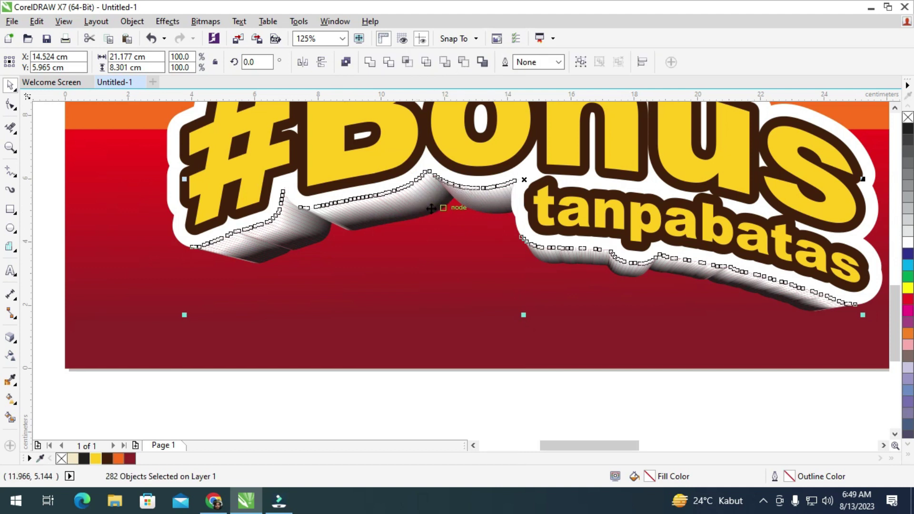
pyautogui.scroll(1, 423, 190)
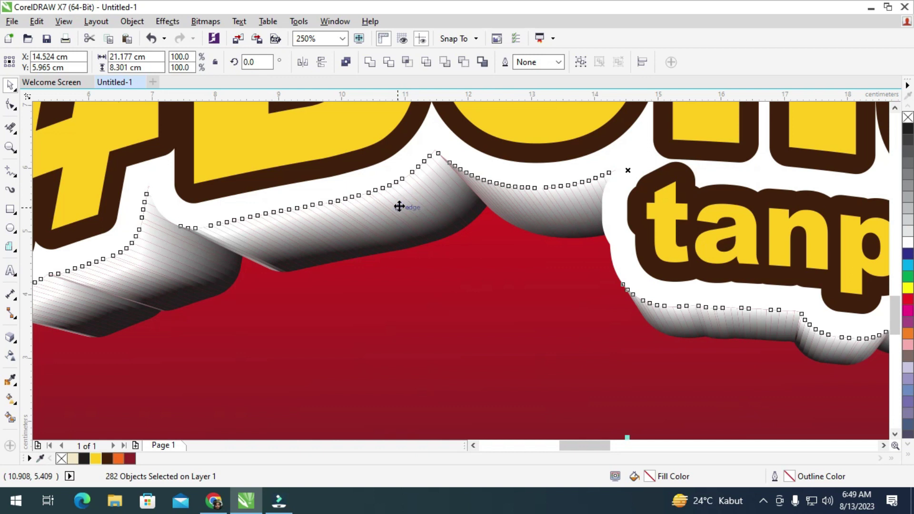
pyautogui.click(372, 64)
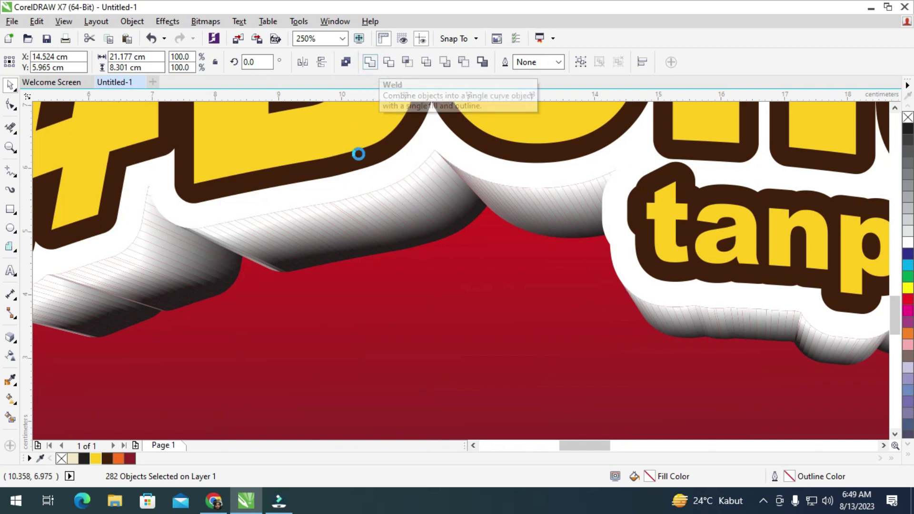
pyautogui.scroll(-2, 374, 212)
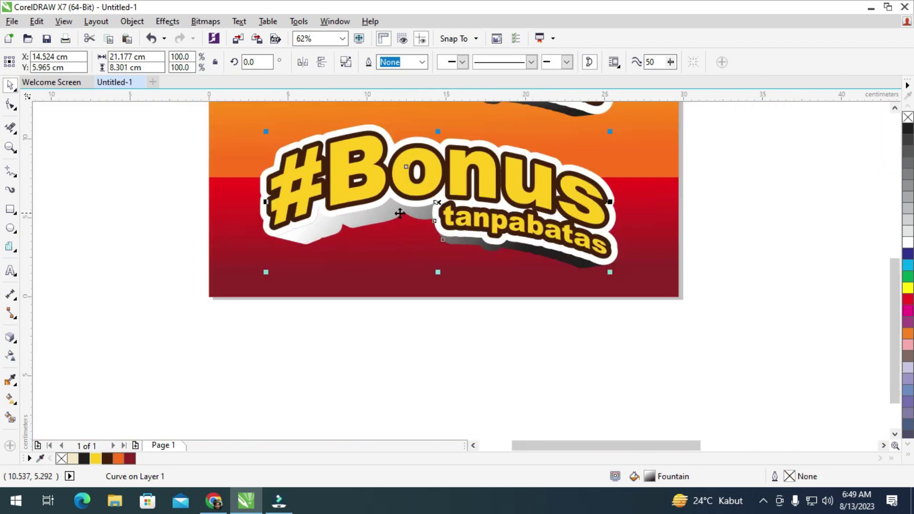
# Step: Redirect the welded extrusion's fountain fill from white beside the lower "#" to black beneath the end of the upper "tanpabatas"
pyautogui.click(12, 399)
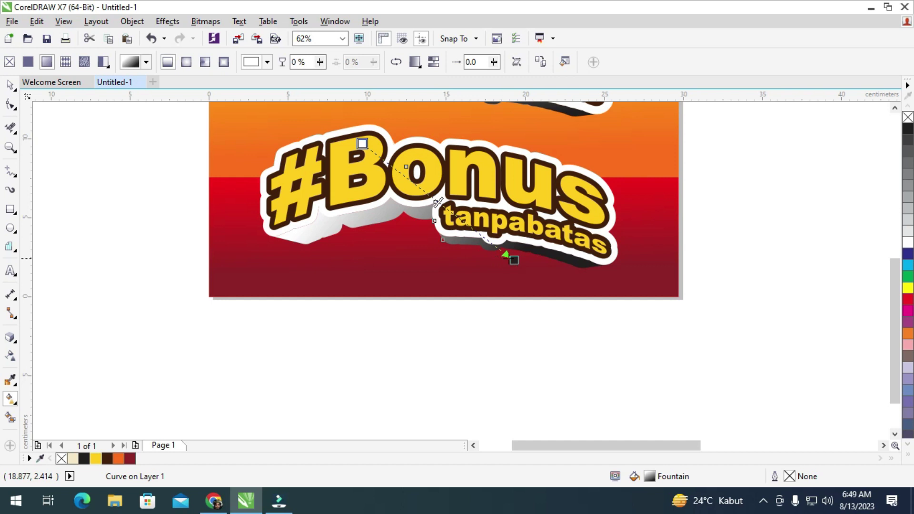
pyautogui.moveTo(514, 259); pyautogui.dragTo(404, 272)
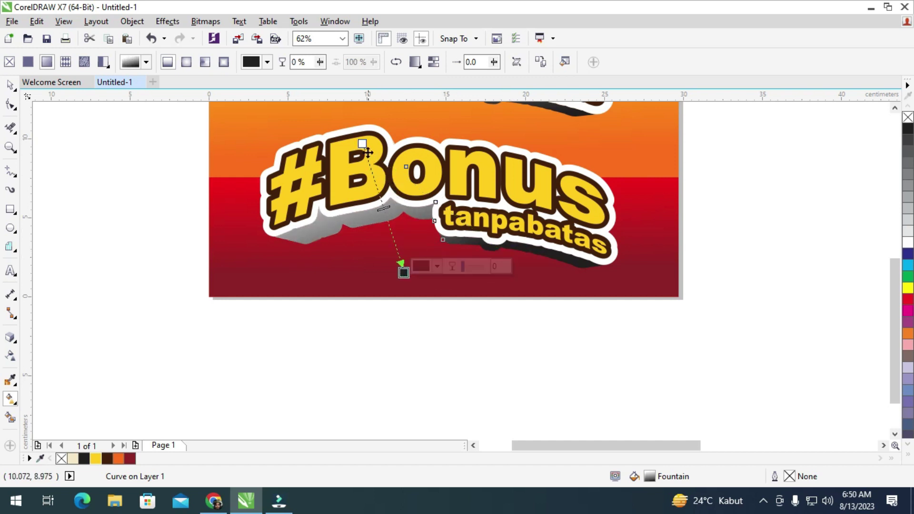
pyautogui.moveTo(367, 152); pyautogui.dragTo(300, 219)
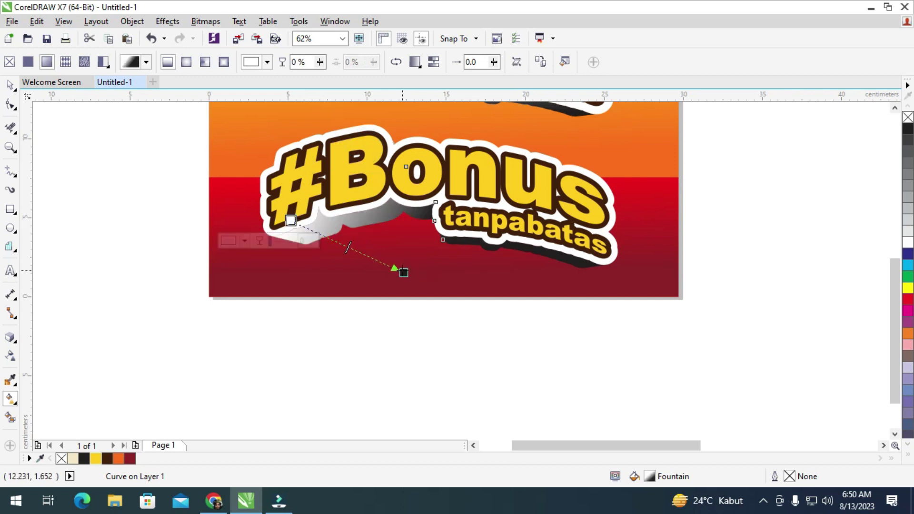
pyautogui.moveTo(403, 272); pyautogui.dragTo(367, 111)
pyautogui.scroll(-2, 462, 244)
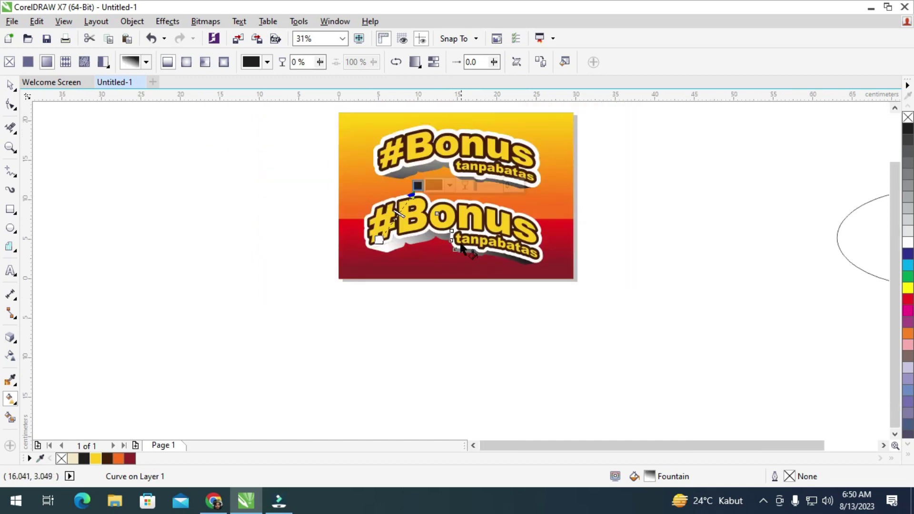
pyautogui.scroll(2, 431, 191)
pyautogui.moveTo(398, 164); pyautogui.dragTo(362, 149)
pyautogui.scroll(-2, 430, 206)
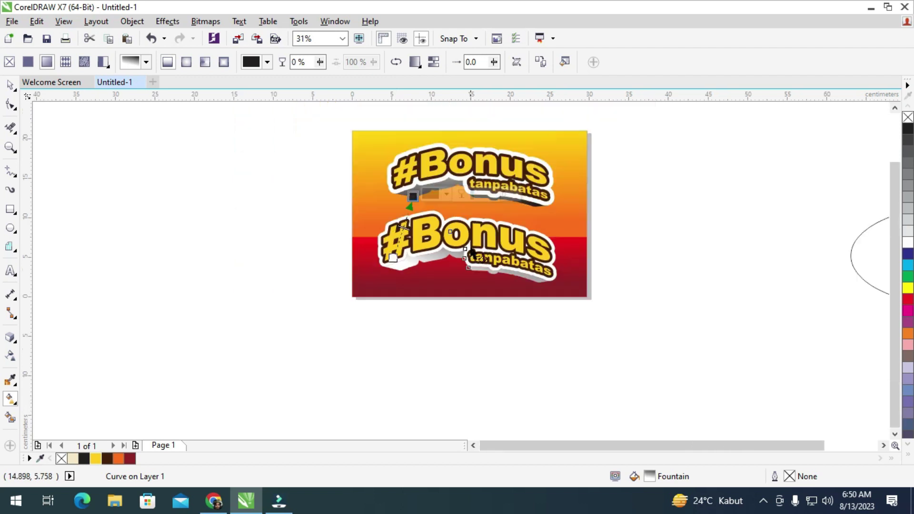
pyautogui.scroll(2, 394, 193)
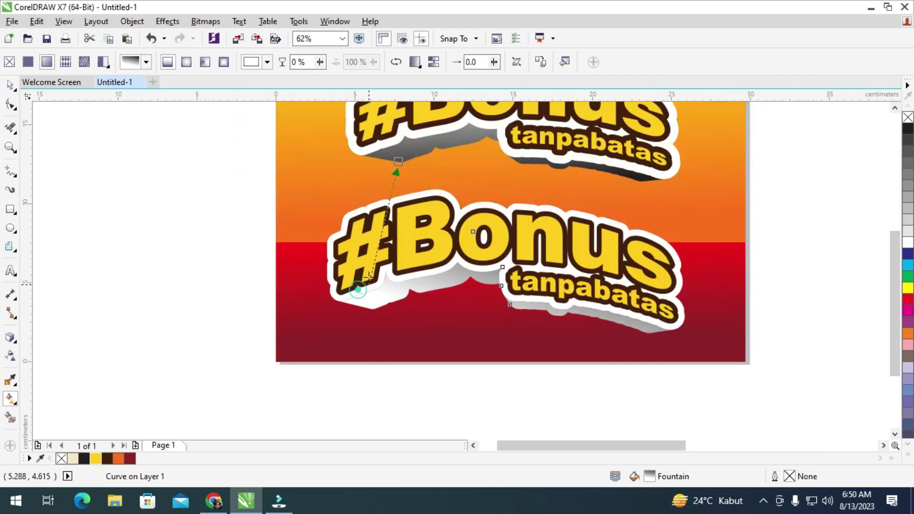
pyautogui.moveTo(357, 288); pyautogui.dragTo(378, 272)
pyautogui.moveTo(398, 162); pyautogui.dragTo(628, 161)
pyautogui.moveTo(378, 271); pyautogui.dragTo(337, 280)
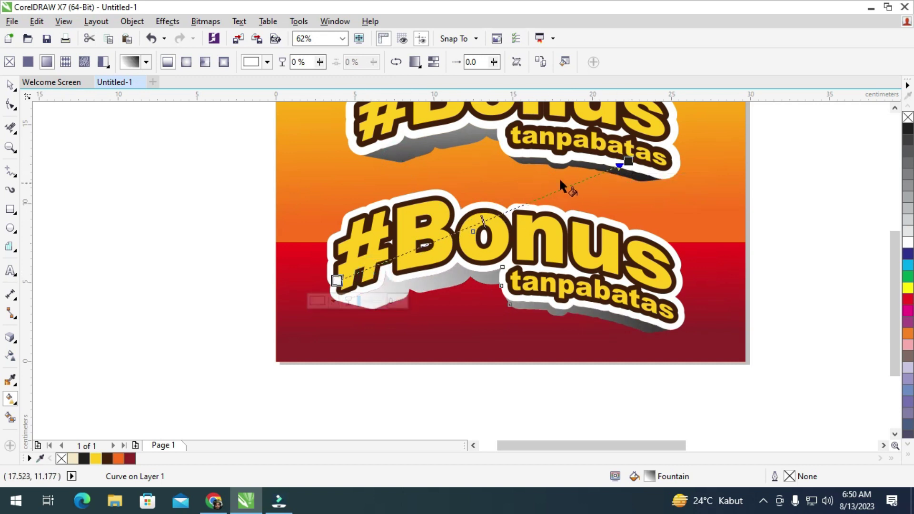
# Step: Change the black end colour of the extrusion's fountain fill to dark red, CMYK 31, 100, 100, 47
pyautogui.click(628, 162)
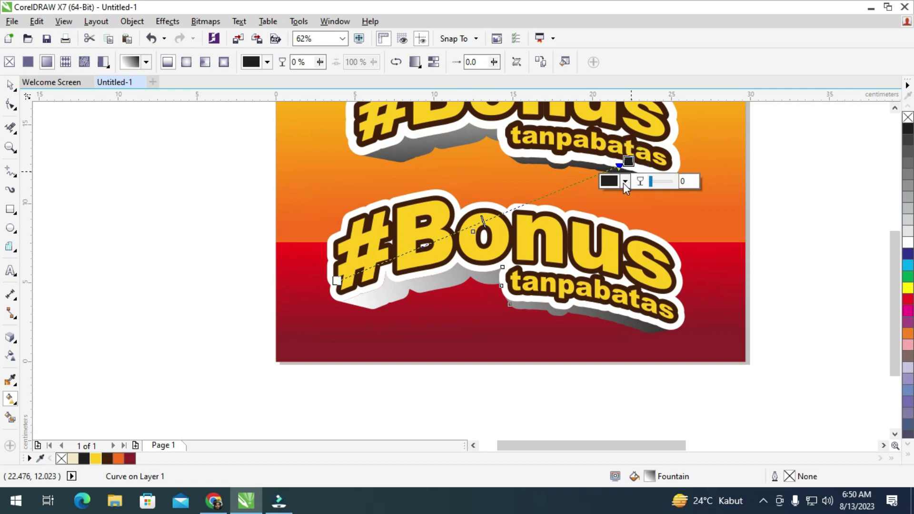
pyautogui.click(623, 182)
pyautogui.click(694, 247)
pyautogui.click(683, 249)
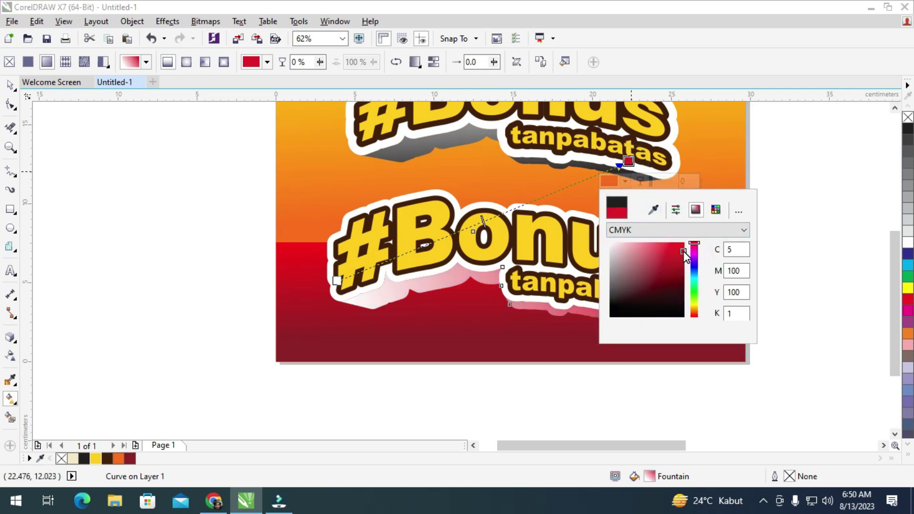
pyautogui.moveTo(680, 277)
pyautogui.mouseDown()
pyautogui.moveTo(673, 307)
pyautogui.moveTo(621, 310)
pyautogui.mouseUp()
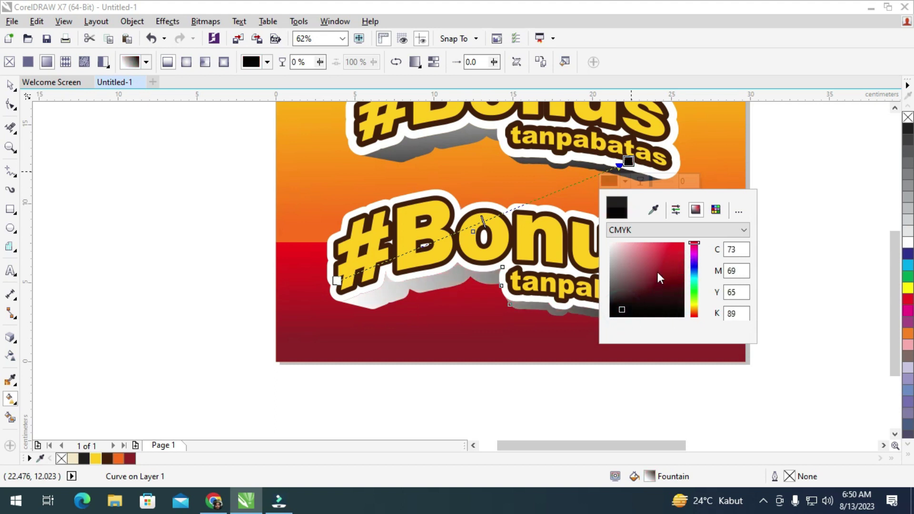
pyautogui.click(666, 255)
pyautogui.click(669, 282)
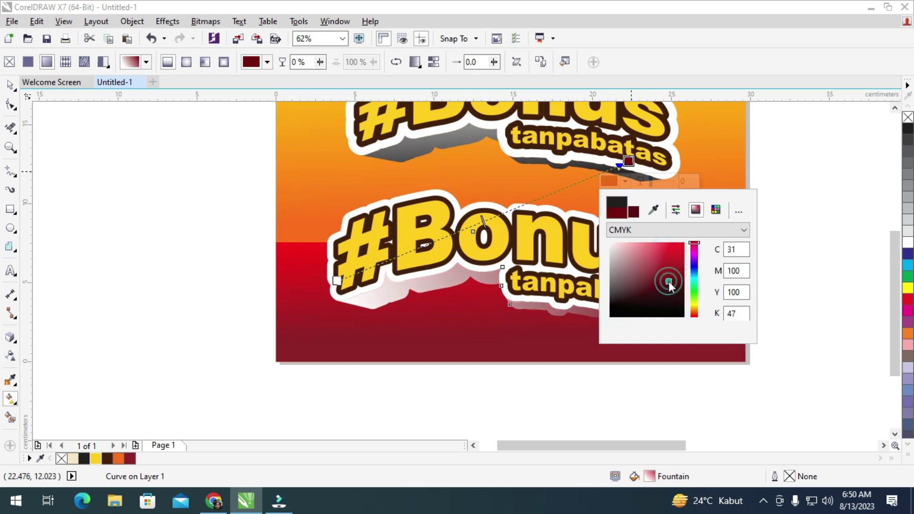
pyautogui.click(795, 280)
# Step: Change the white start colour of the extrusion's fountain fill to dark red #8C0404
pyautogui.click(336, 280)
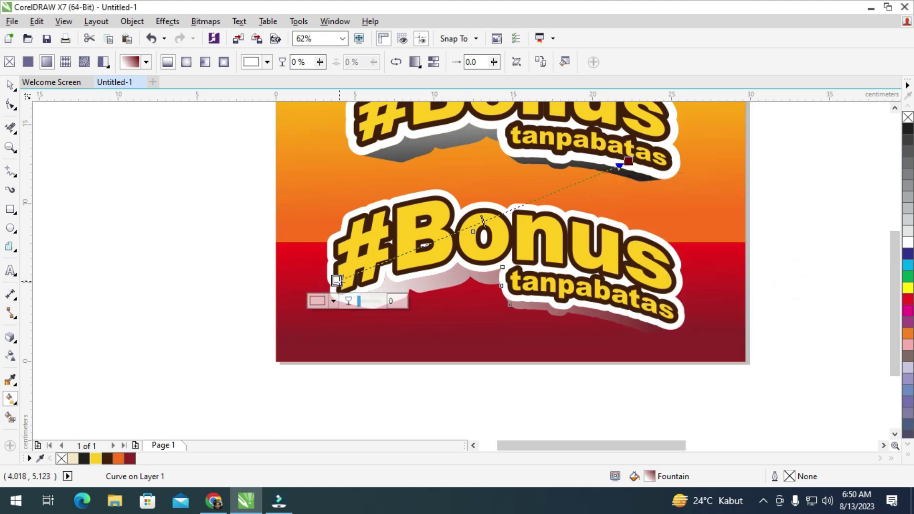
pyautogui.click(333, 301)
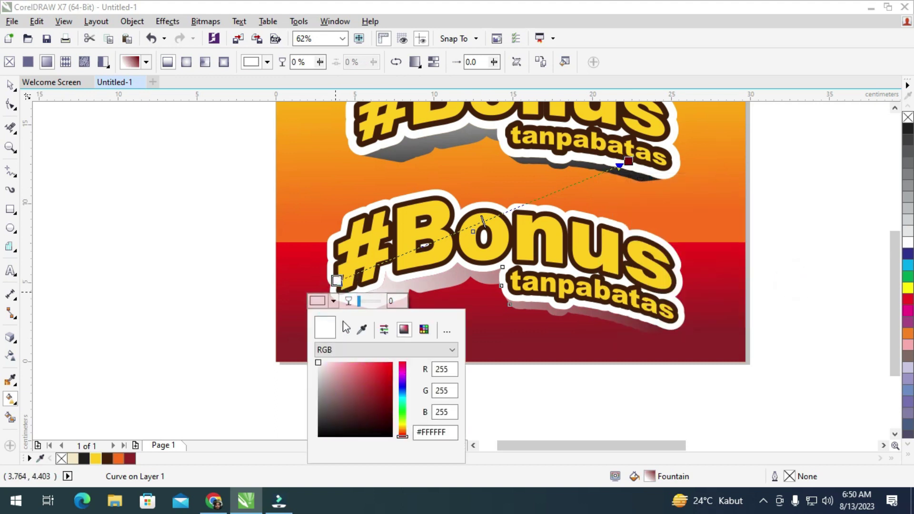
pyautogui.click(384, 400)
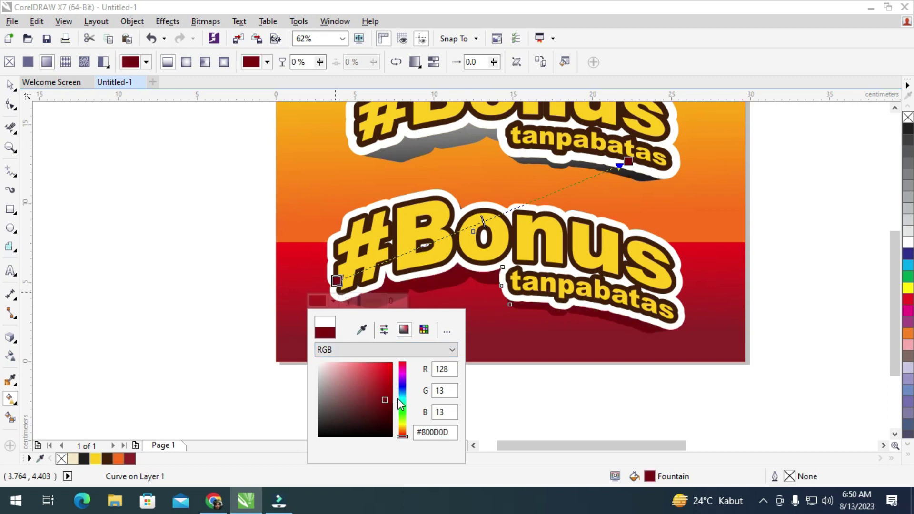
pyautogui.click(388, 389)
pyautogui.click(367, 384)
pyautogui.click(388, 385)
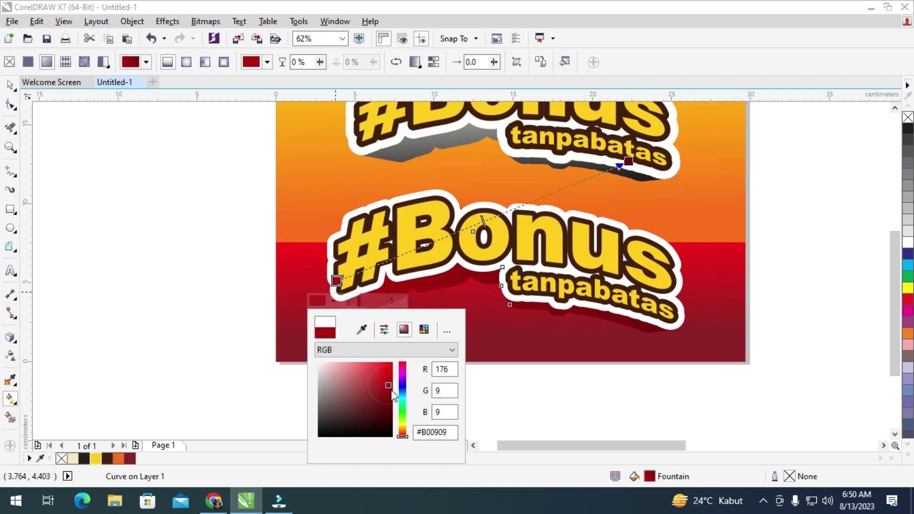
pyautogui.click(389, 395)
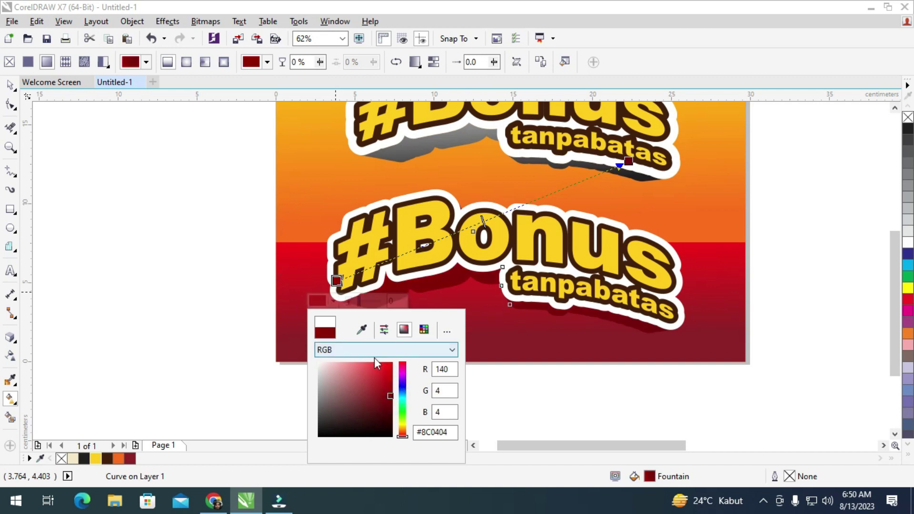
# Step: Change the start colour of the welded extrusion's fountain fill to a slightly brighter red and deselect the curve
pyautogui.click(385, 379)
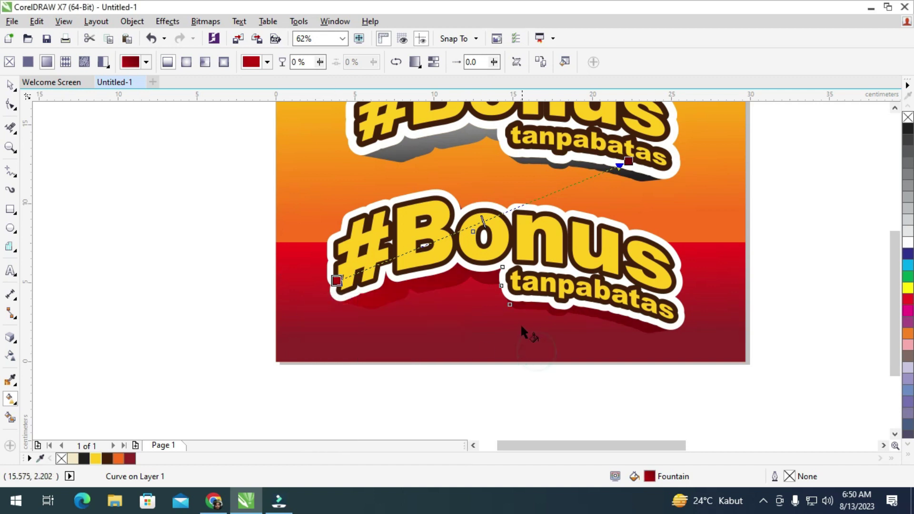
pyautogui.scroll(-1, 520, 331)
pyautogui.press('space')
pyautogui.click(204, 224)
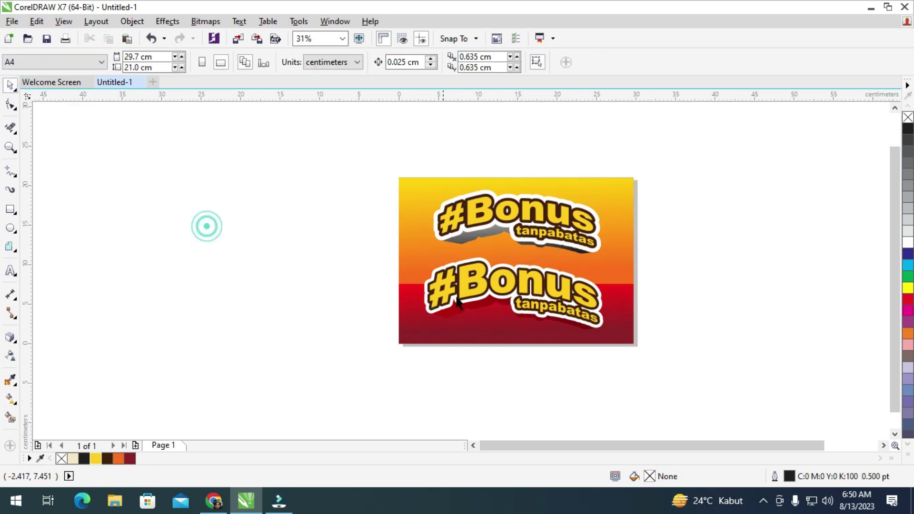
# Step: Compare the lower lettering's red extrusion with the grey extrusion of the upper "#Bonus tanpabatas" lettering, close up and on the whole page
pyautogui.scroll(1, 596, 281)
pyautogui.scroll(-1, 436, 265)
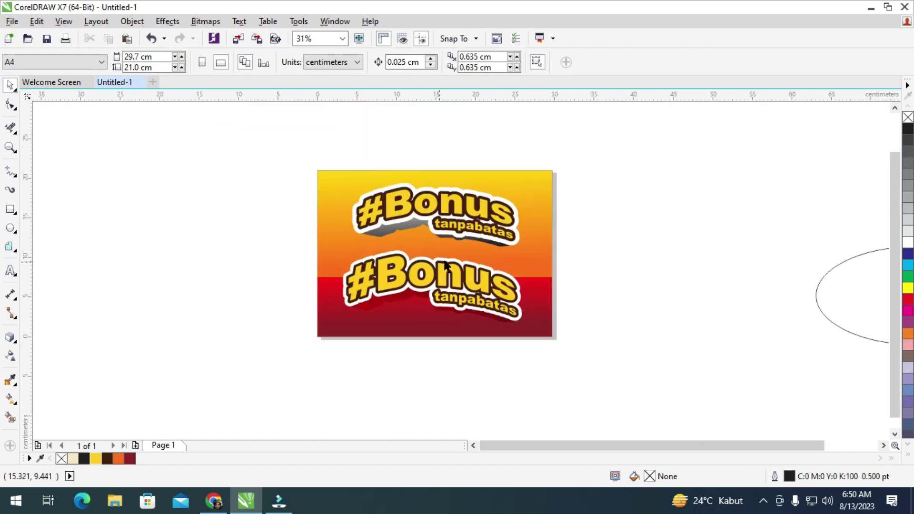
pyautogui.scroll(1, 493, 215)
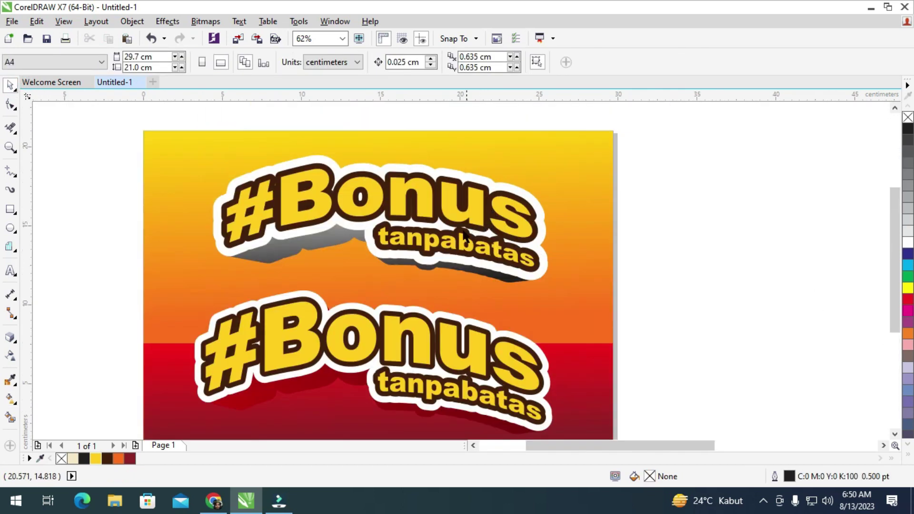
pyautogui.scroll(-1, 385, 251)
pyautogui.scroll(1, 371, 312)
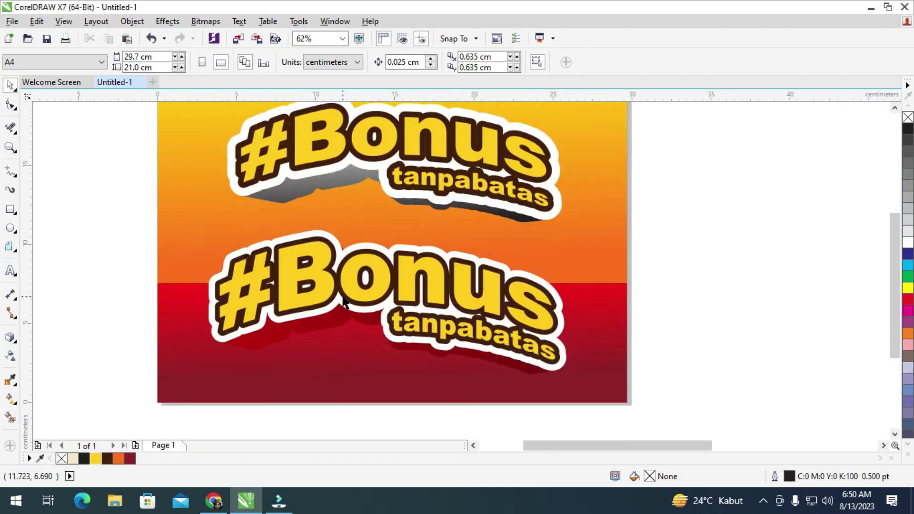
pyautogui.scroll(-1, 343, 300)
pyautogui.scroll(1, 312, 243)
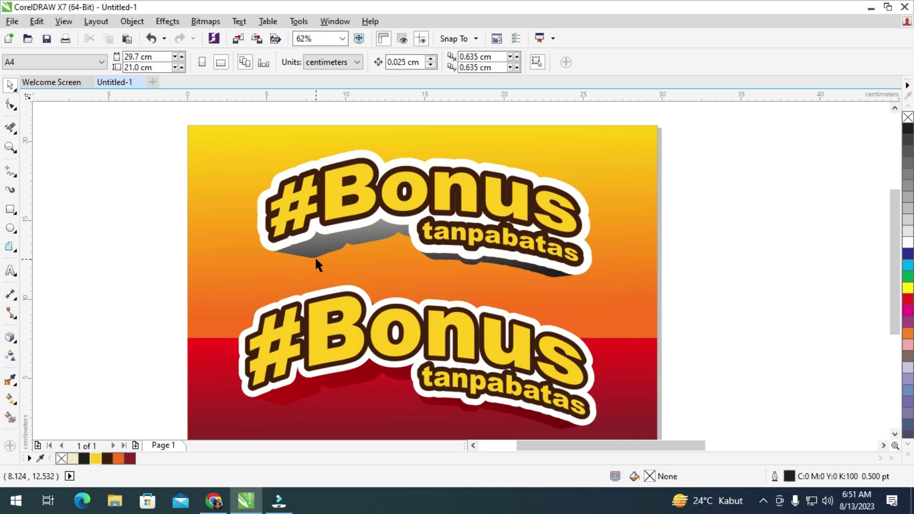
pyautogui.scroll(-1, 315, 256)
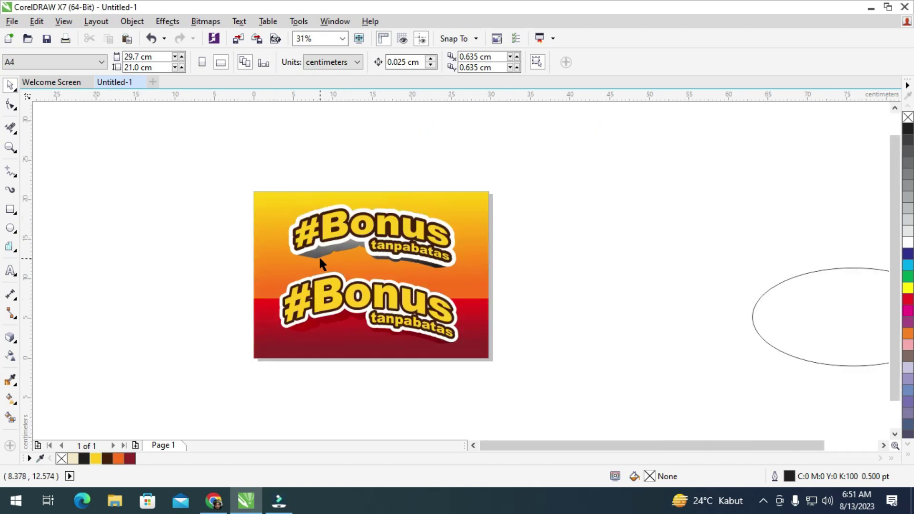